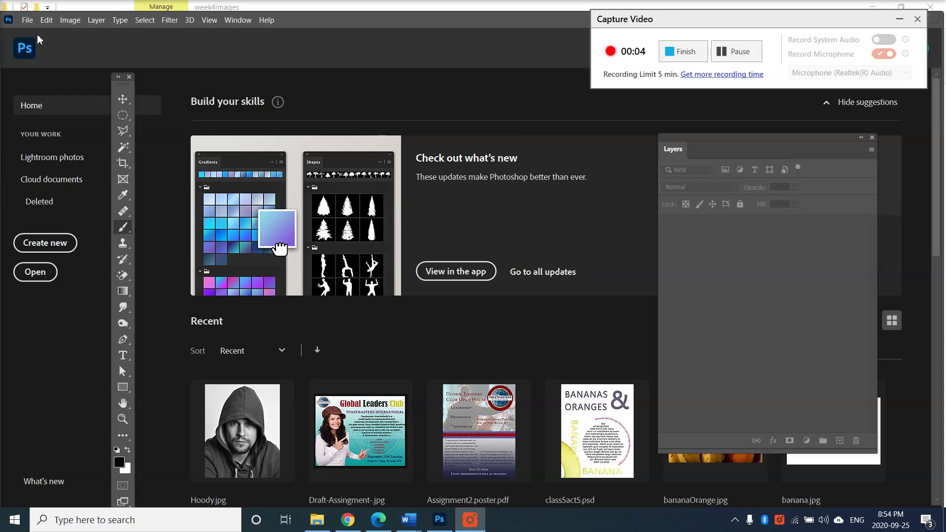
Step: Open tree.jpg from the week4images folder through File > Open
left_click(27, 20)
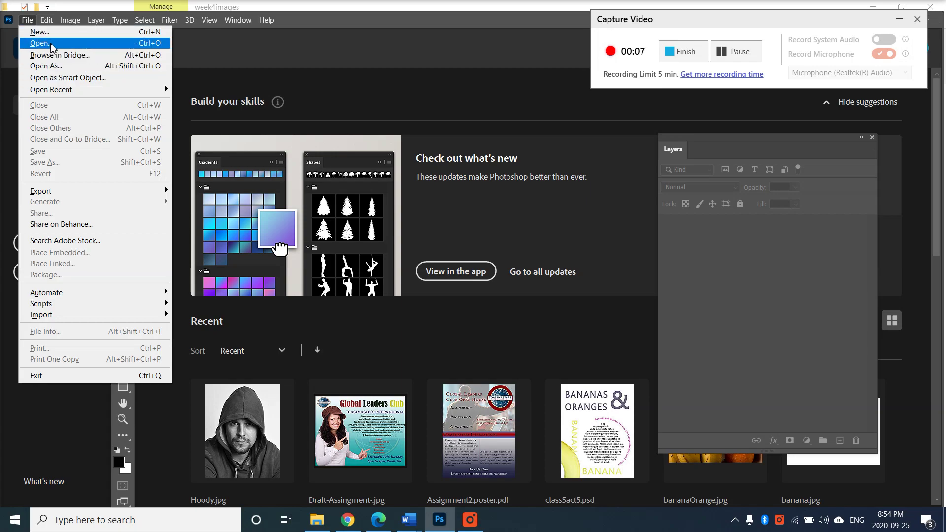
left_click(41, 44)
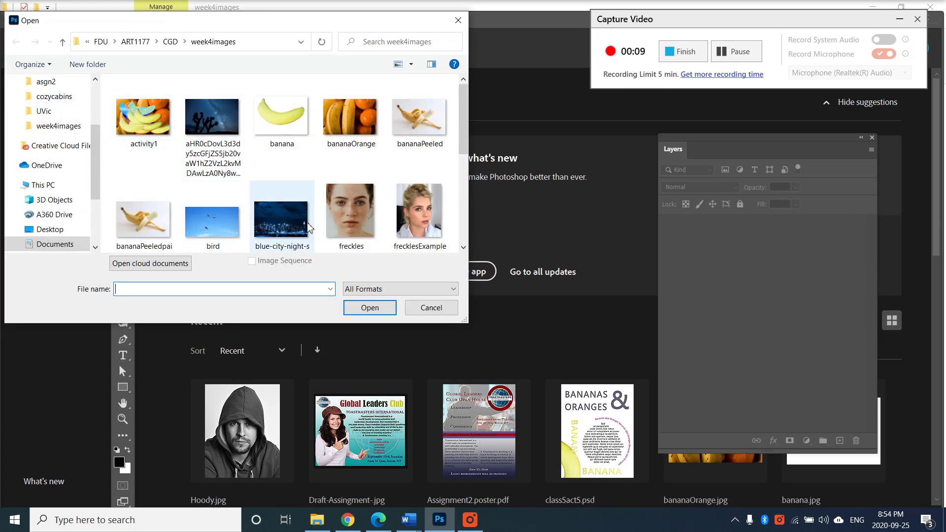
scroll(307, 191, "down", 4)
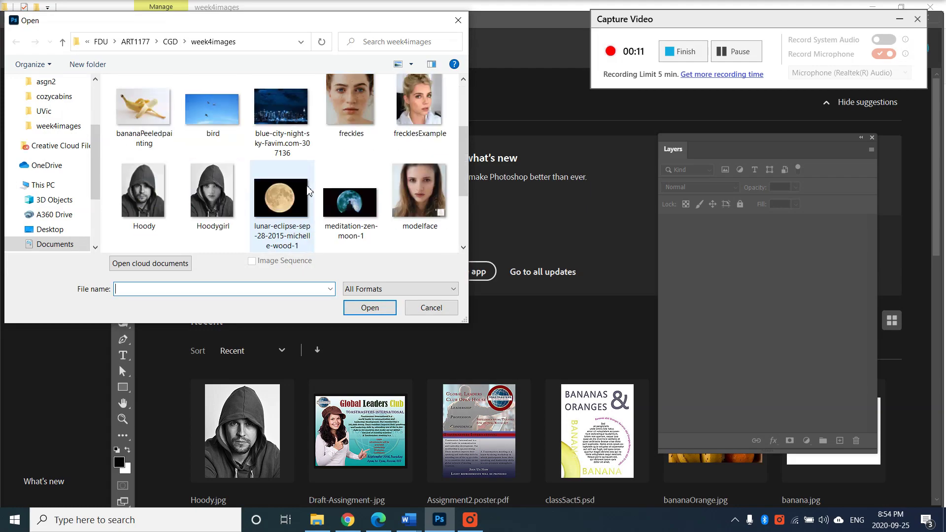
left_click(288, 214)
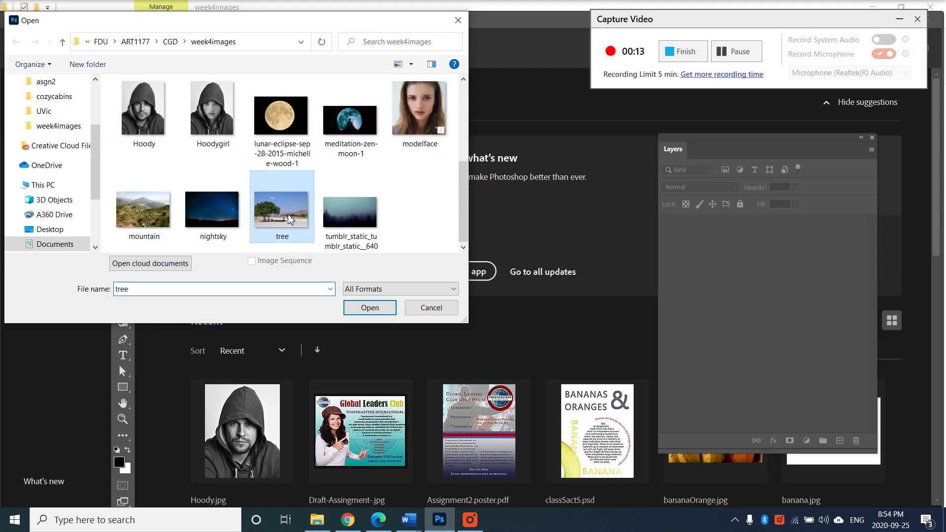
left_click(371, 307)
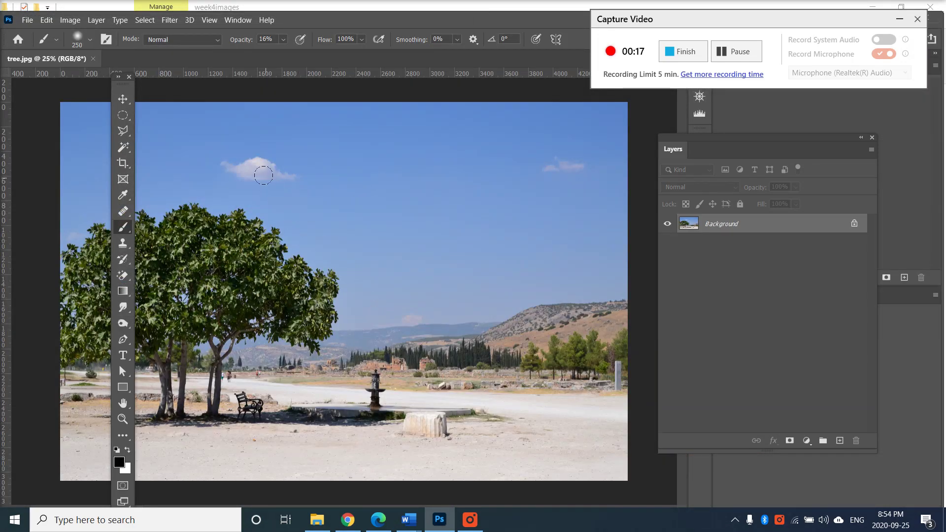
Step: Place the mountain photo into tree.jpg as a linked layer with File > Place Linked
left_click(28, 21)
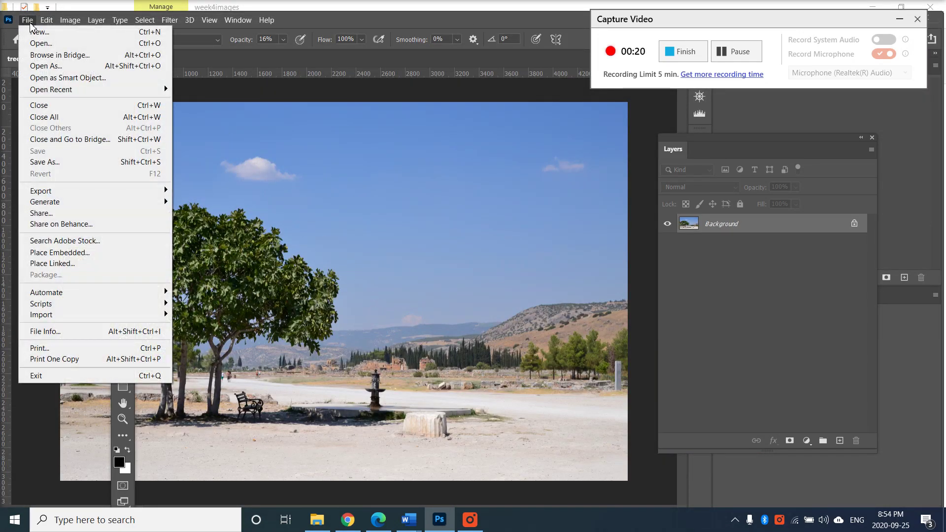
left_click(86, 266)
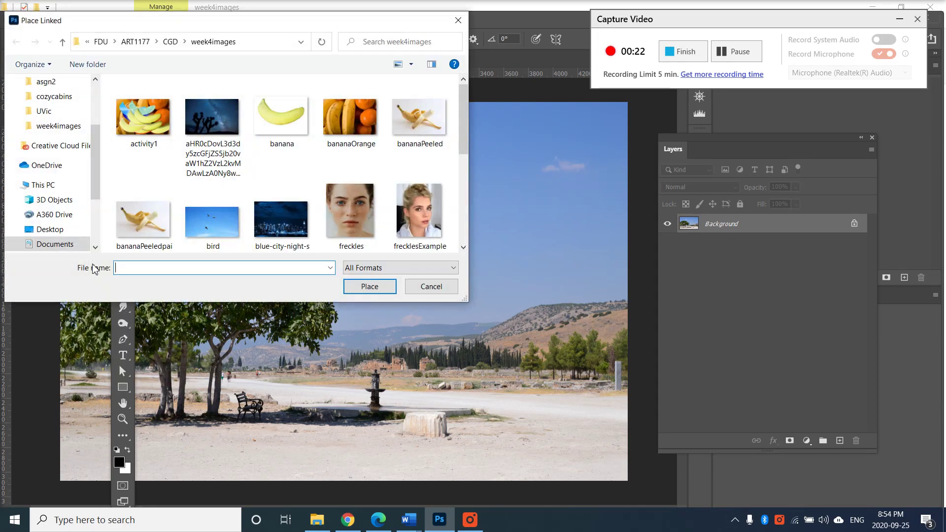
scroll(190, 219, "down", 3)
left_click(154, 220)
left_click(369, 286)
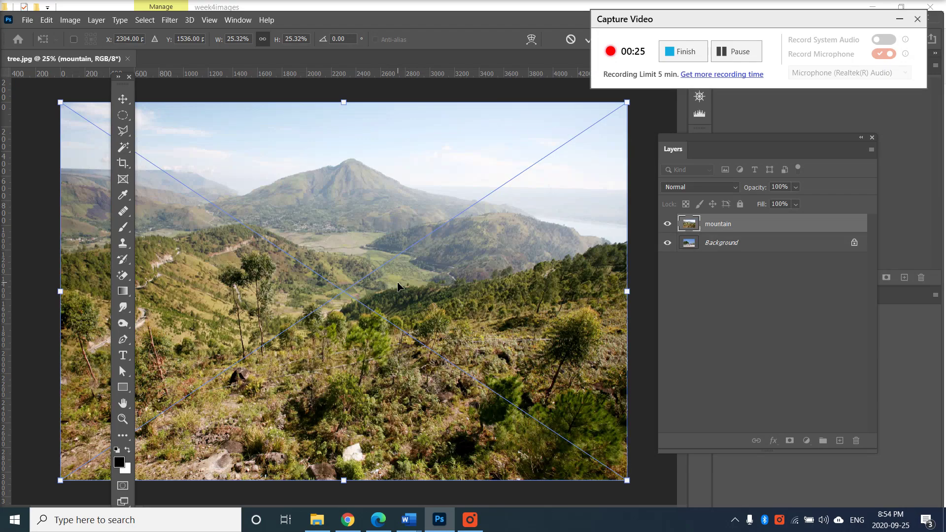
Step: Commit the mountain placement, rename Background to 'tree', and stack it above mountain
key("Return")
double_click(726, 247)
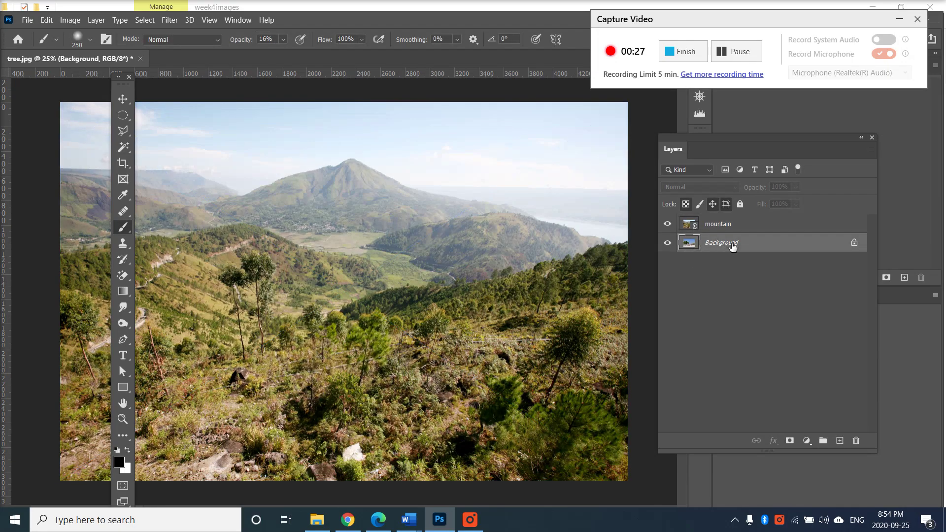
type("tree")
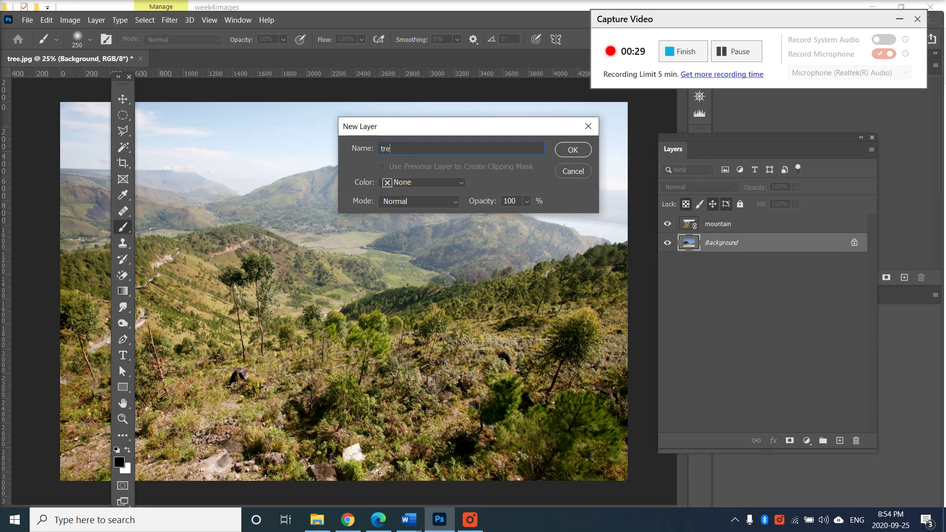
left_click(574, 150)
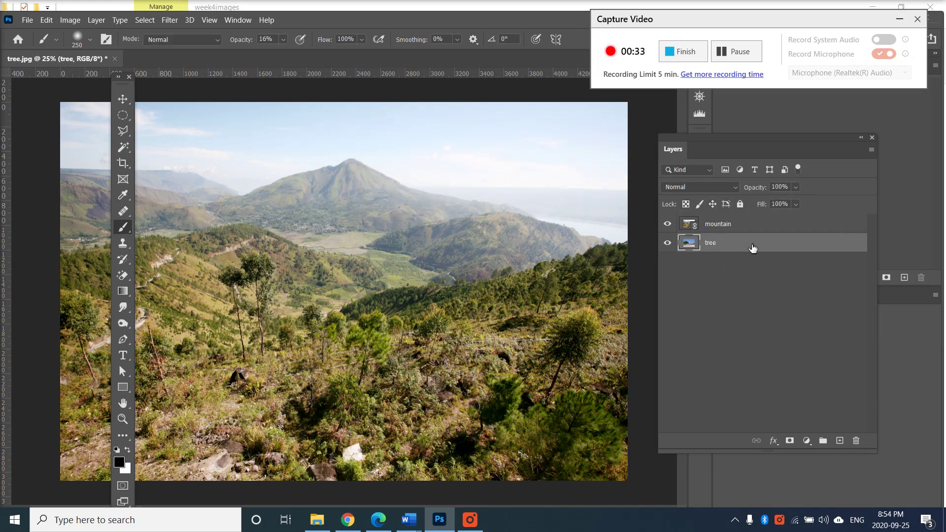
left_click_drag(752, 247, 748, 223)
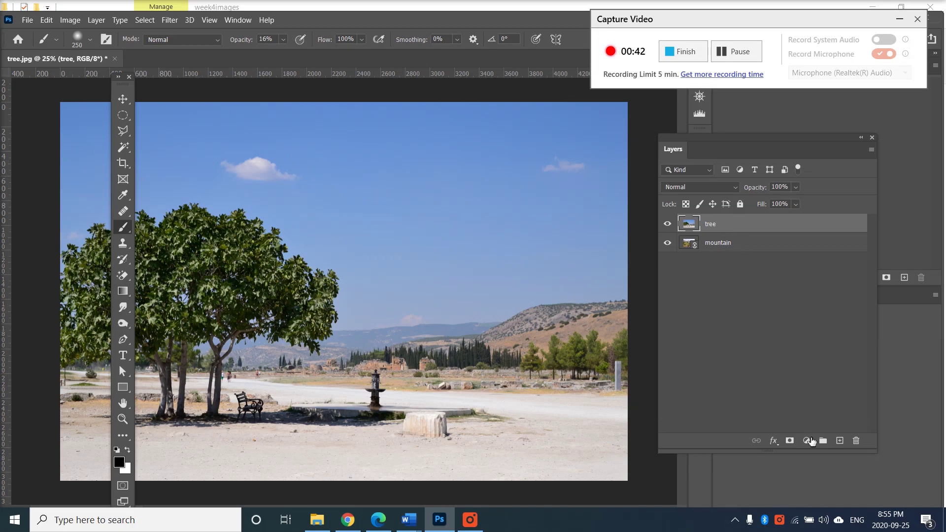
Step: Add a layer mask to the tree layer and softly fade patches of the upper sky
left_click(788, 441)
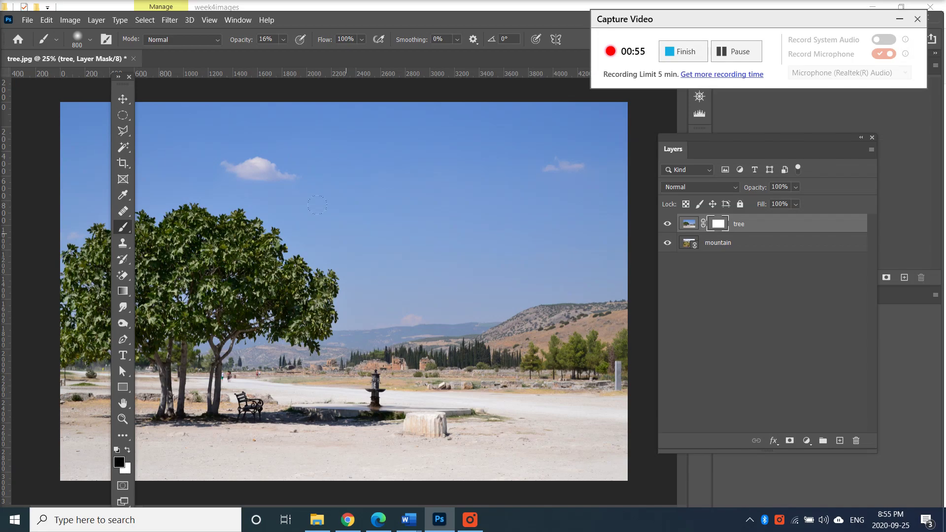
left_click_drag(429, 202, 515, 170)
left_click_drag(535, 105, 503, 125)
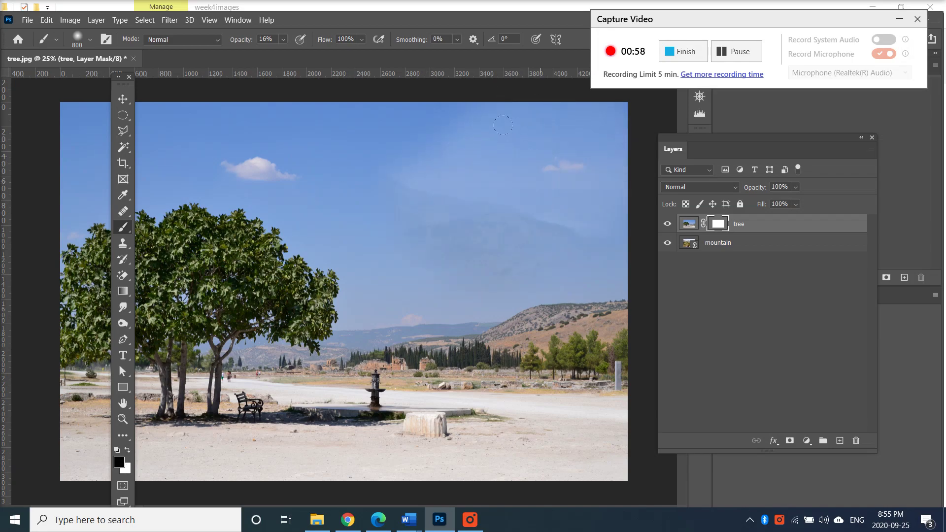
left_click(284, 40)
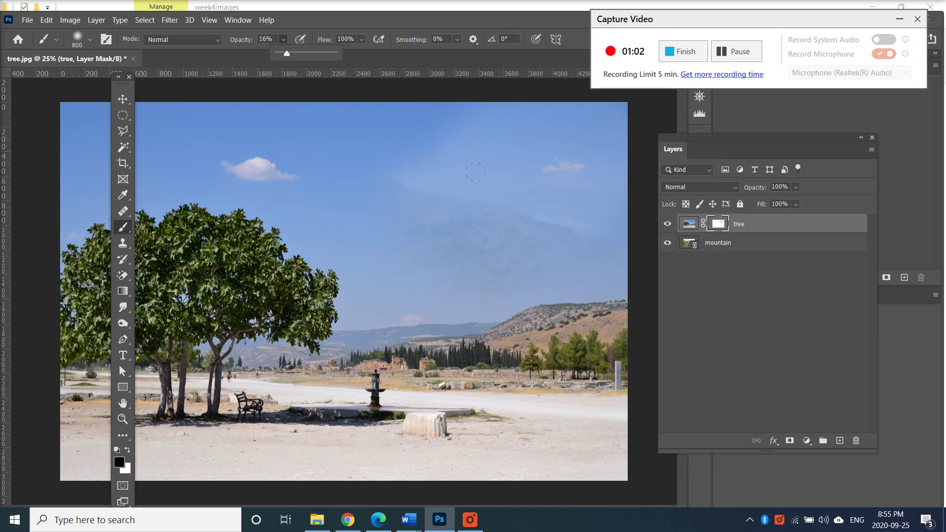
left_click_drag(467, 187, 422, 139)
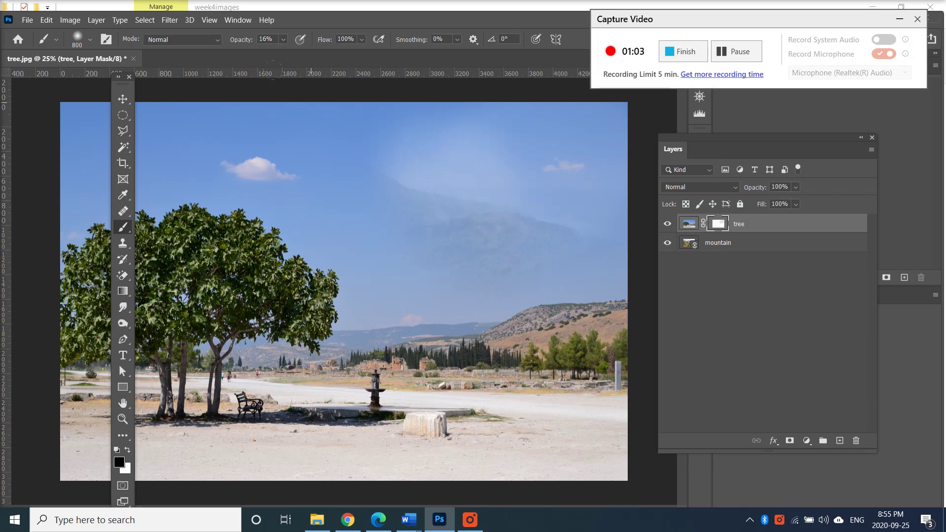
mouse_move(526, 166)
left_mouse_down()
mouse_move(421, 146)
mouse_move(549, 135)
mouse_move(601, 190)
mouse_move(467, 152)
left_mouse_up()
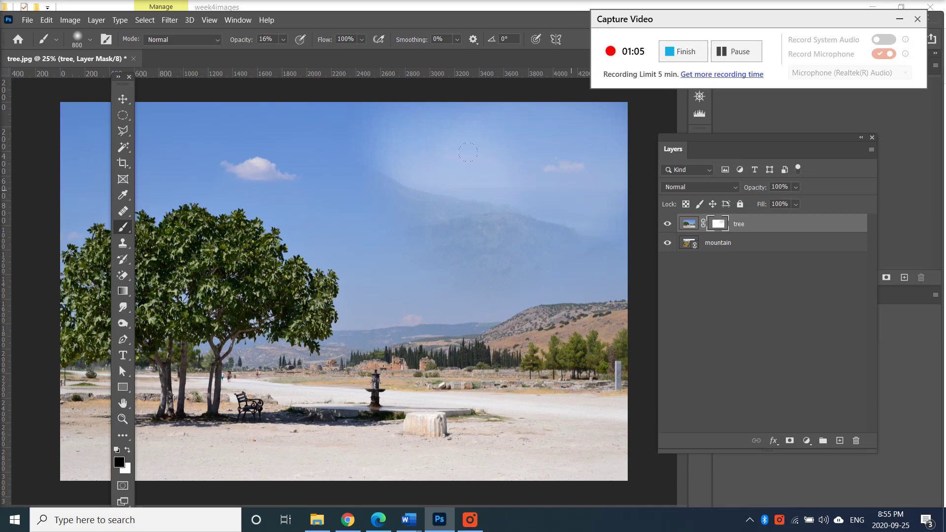
Step: Raise the brush opacity to 100%
left_click(282, 40)
left_click_drag(287, 54, 354, 62)
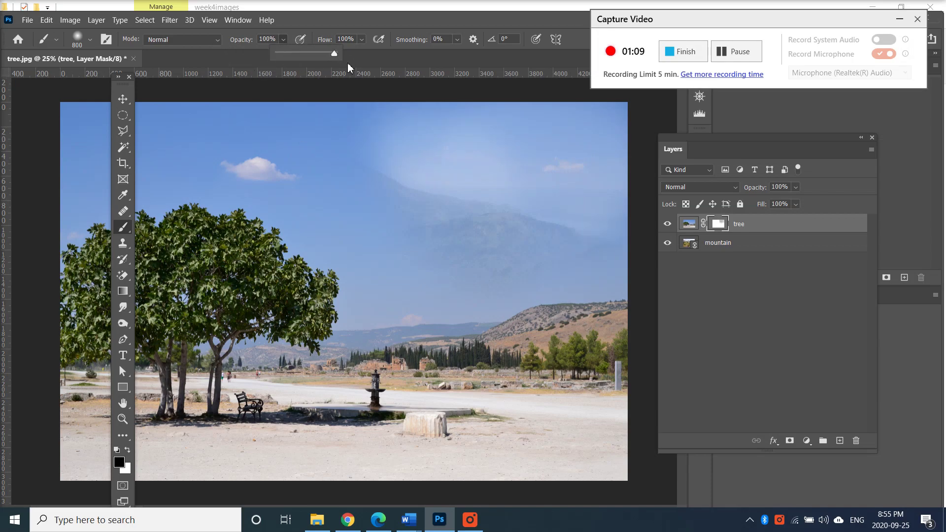
left_click(90, 40)
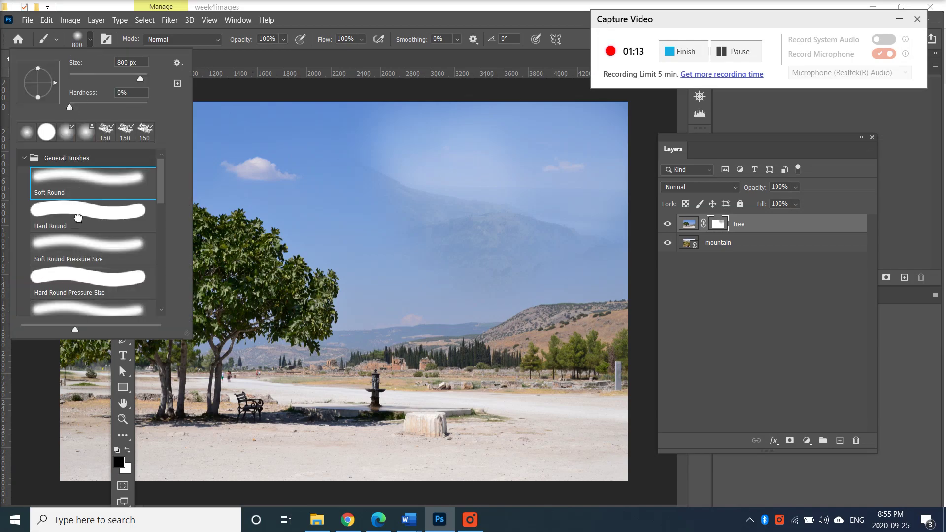
Step: With the Hard Round brush, paint out the sky and right side to reveal the mountain
left_click(79, 217)
mouse_move(468, 224)
left_mouse_down()
mouse_move(468, 176)
mouse_move(446, 147)
mouse_move(529, 152)
mouse_move(576, 280)
mouse_move(495, 298)
mouse_move(544, 245)
mouse_move(522, 321)
mouse_move(577, 162)
mouse_move(566, 113)
mouse_move(361, 99)
mouse_move(237, 119)
mouse_move(424, 305)
mouse_move(422, 276)
mouse_move(377, 298)
left_mouse_up()
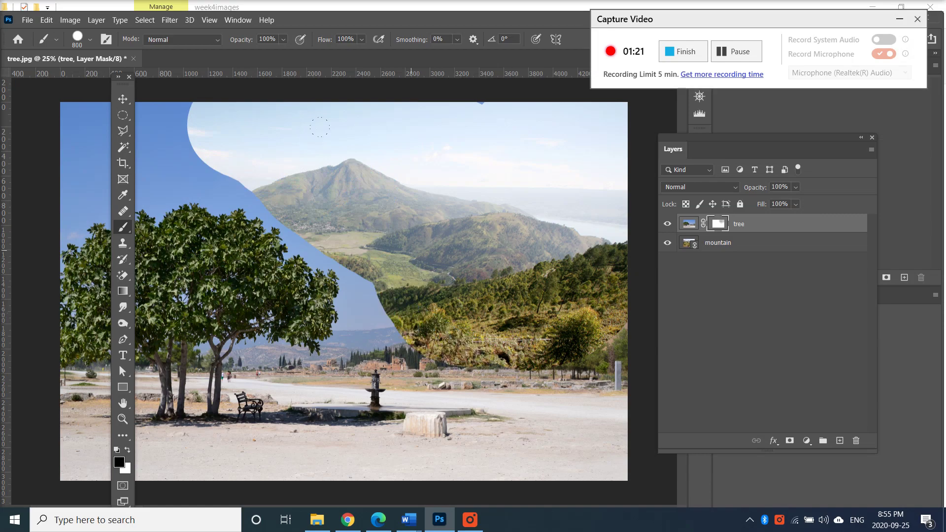
mouse_move(197, 118)
left_mouse_down()
mouse_move(148, 133)
mouse_move(79, 197)
mouse_move(167, 95)
mouse_move(247, 194)
mouse_move(354, 268)
mouse_move(409, 340)
mouse_move(561, 374)
mouse_move(606, 355)
left_mouse_up()
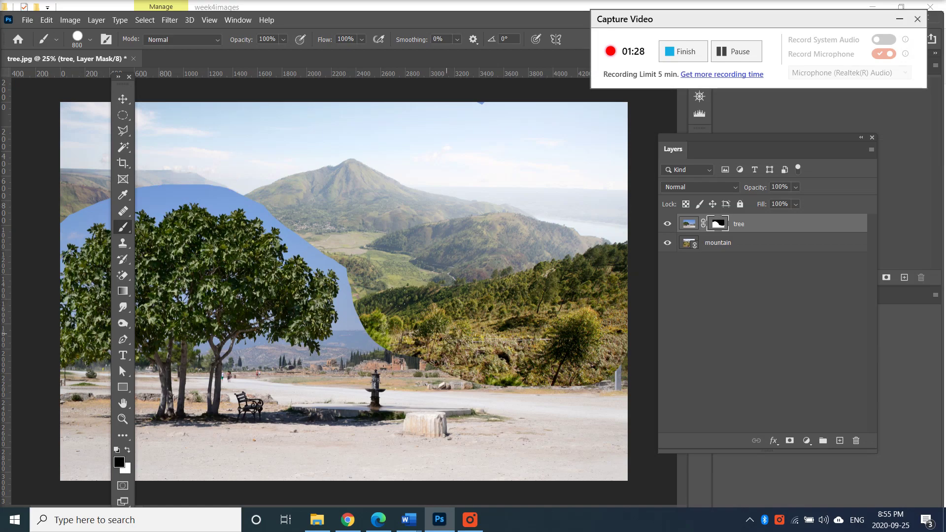
mouse_move(398, 297)
left_mouse_down()
mouse_move(553, 288)
mouse_move(624, 336)
left_mouse_up()
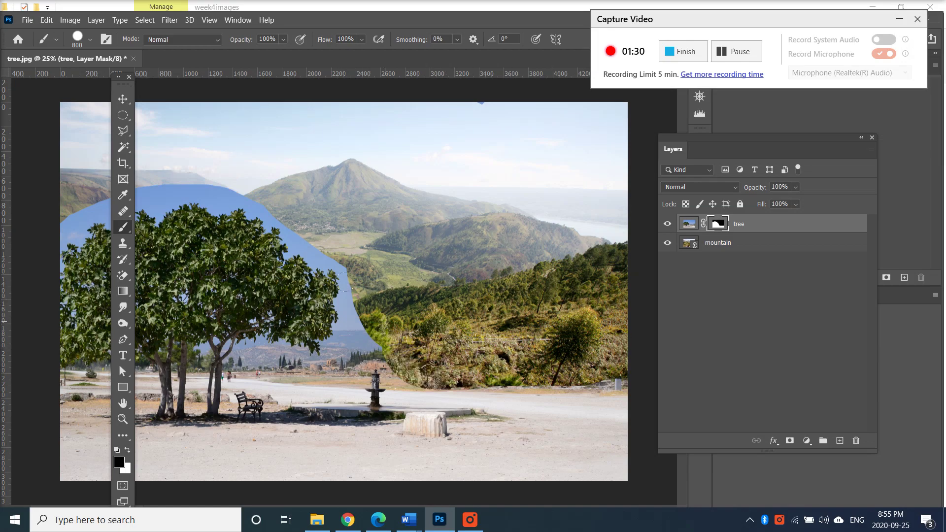
mouse_move(356, 323)
left_mouse_down()
mouse_move(350, 352)
mouse_move(389, 342)
mouse_move(402, 375)
left_mouse_up()
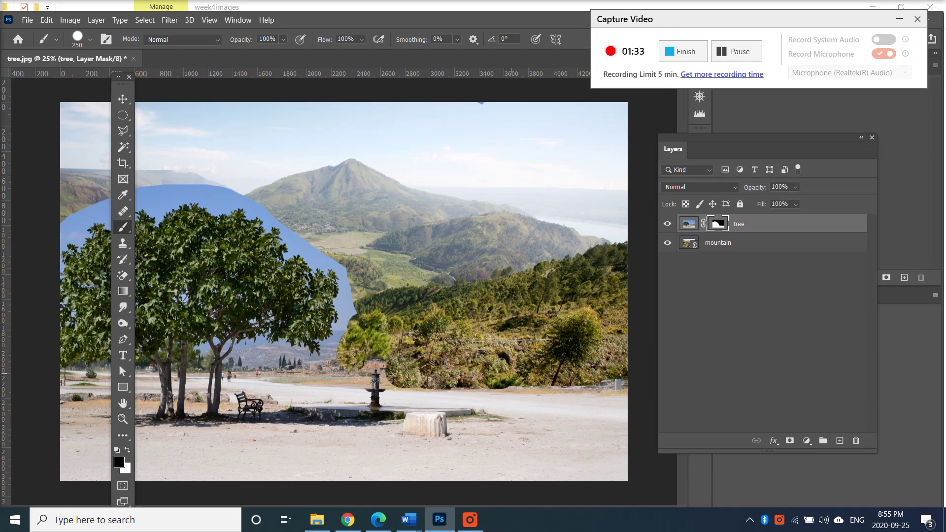
left_click_drag(512, 381, 522, 388)
Step: Zoom to 50%, mask the blue sky edge beside the tree, and swap the colour to white
scroll(365, 300, "up", 2)
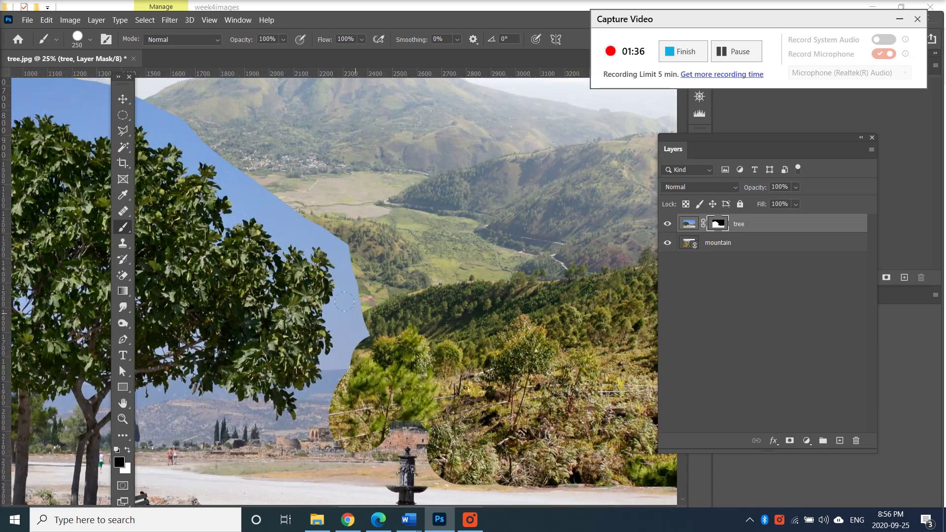
mouse_move(344, 301)
left_mouse_down()
mouse_move(355, 285)
mouse_move(340, 241)
mouse_move(276, 202)
mouse_move(288, 177)
left_mouse_up()
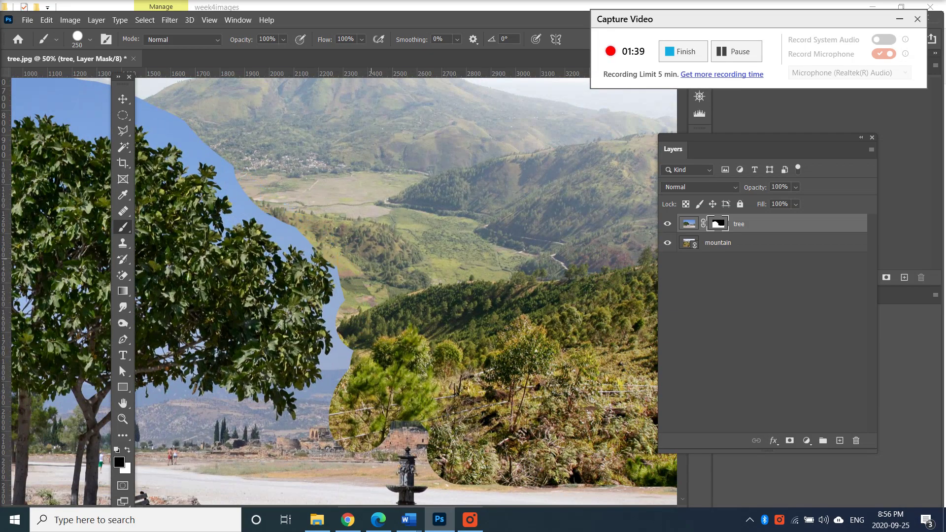
key("x")
key("x")
key("x")
Step: Select the leftover blue sky beside the tree with the Magic Wand
left_click(127, 134)
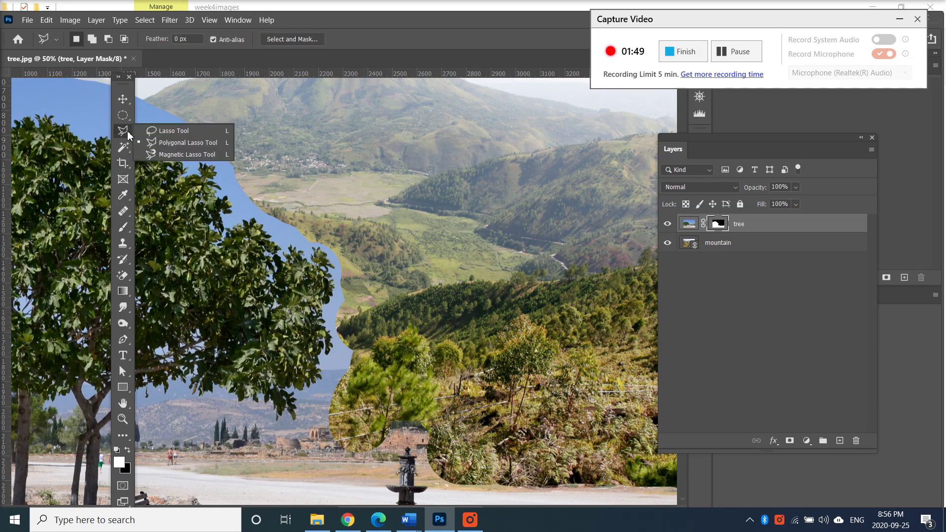
left_click(123, 147)
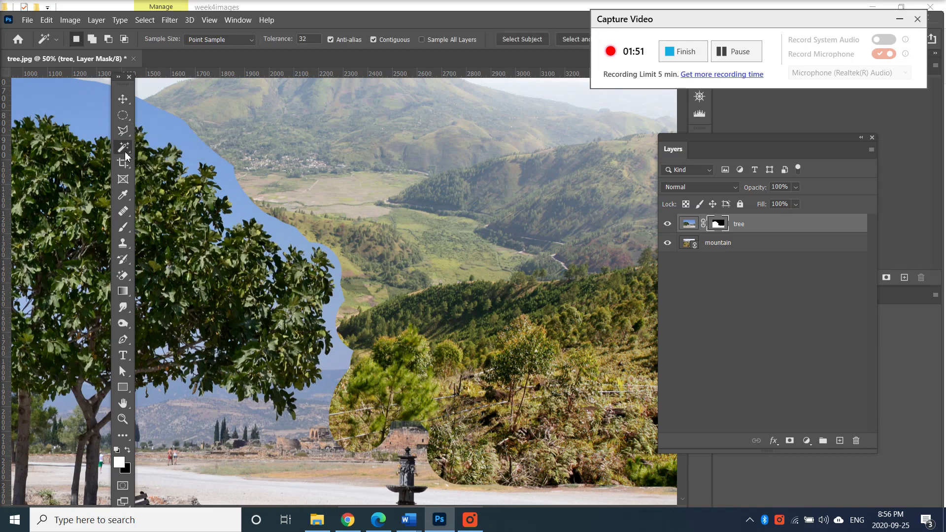
left_click(143, 160)
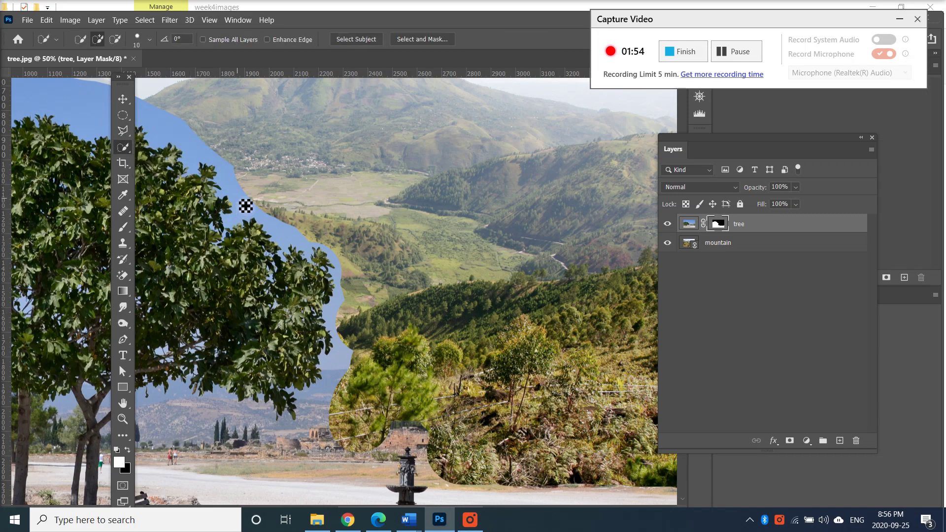
left_click(129, 151)
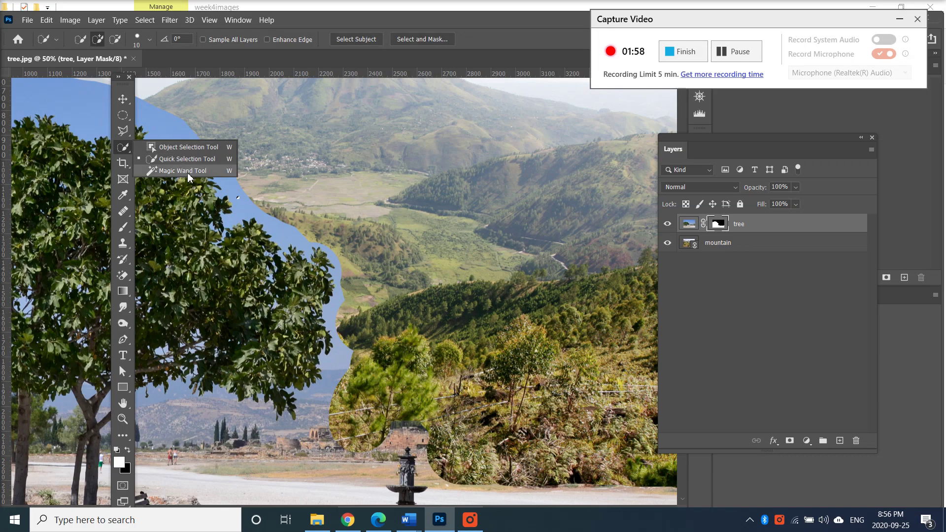
left_click(185, 171)
left_click(238, 198)
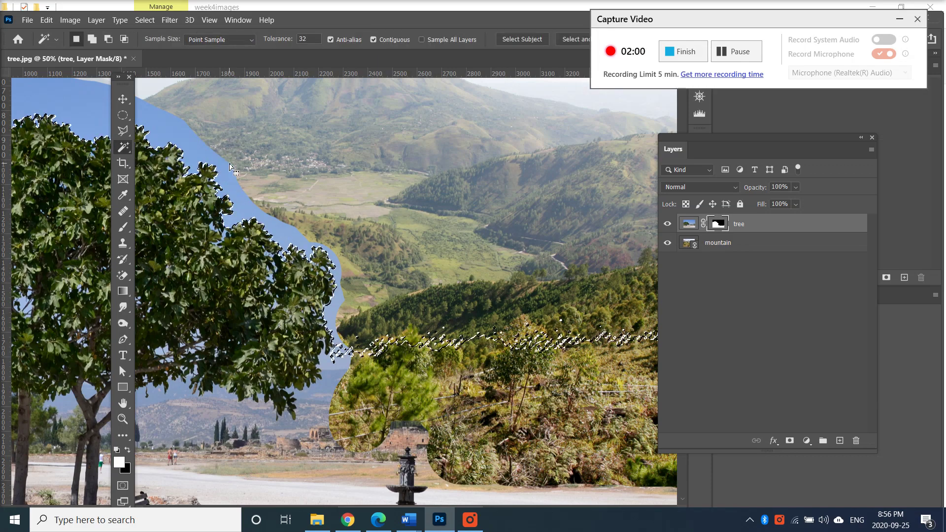
Step: Paint black on the mask to hide the blue sky around the canopy and upper left
left_click(123, 228)
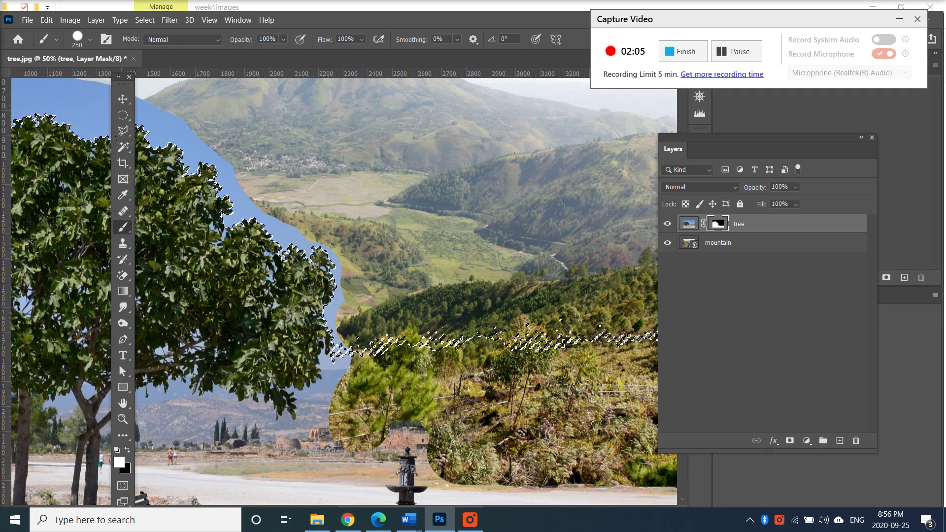
mouse_move(221, 148)
left_mouse_down()
mouse_move(271, 202)
mouse_move(247, 206)
left_mouse_up()
key("x")
mouse_move(219, 168)
left_mouse_down()
mouse_move(256, 190)
mouse_move(306, 251)
mouse_move(334, 316)
mouse_move(412, 340)
left_mouse_up()
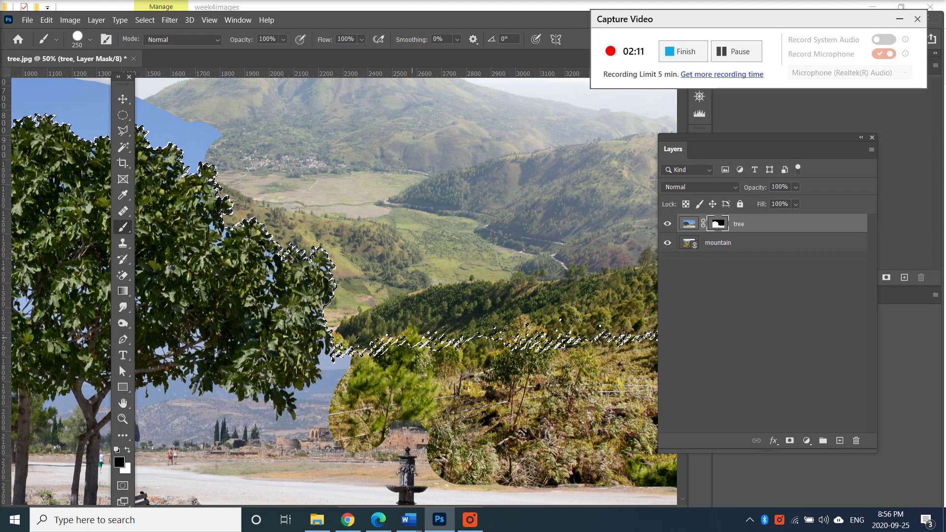
mouse_move(266, 189)
left_mouse_down()
mouse_move(122, 115)
mouse_move(73, 78)
mouse_move(204, 117)
mouse_move(179, 124)
mouse_move(31, 102)
mouse_move(86, 77)
mouse_move(28, 71)
left_mouse_up()
key("ctrl+minus")
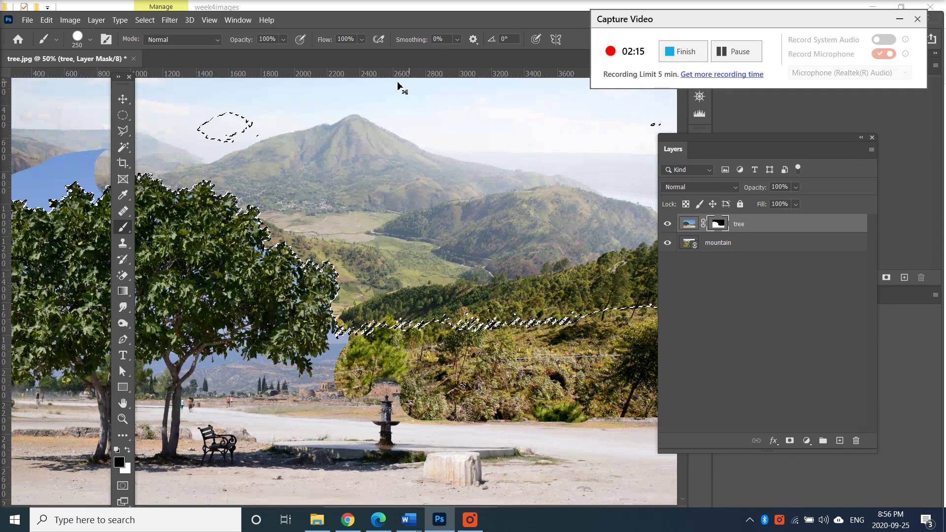
mouse_move(83, 190)
left_mouse_down()
mouse_move(80, 157)
mouse_move(44, 146)
left_mouse_up()
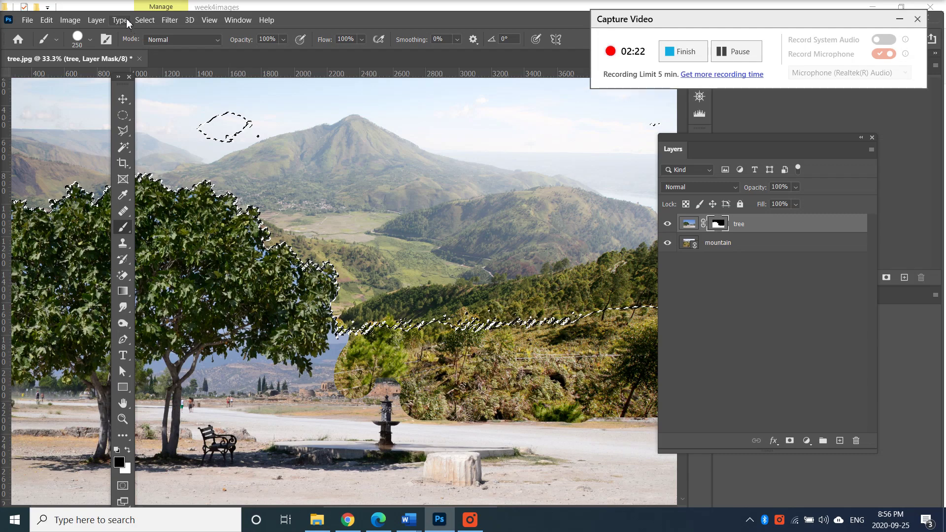
Step: Deselect, Magic Wand-select the hazy hills band, and paint it away on the mask
left_click(145, 20)
left_click(156, 44)
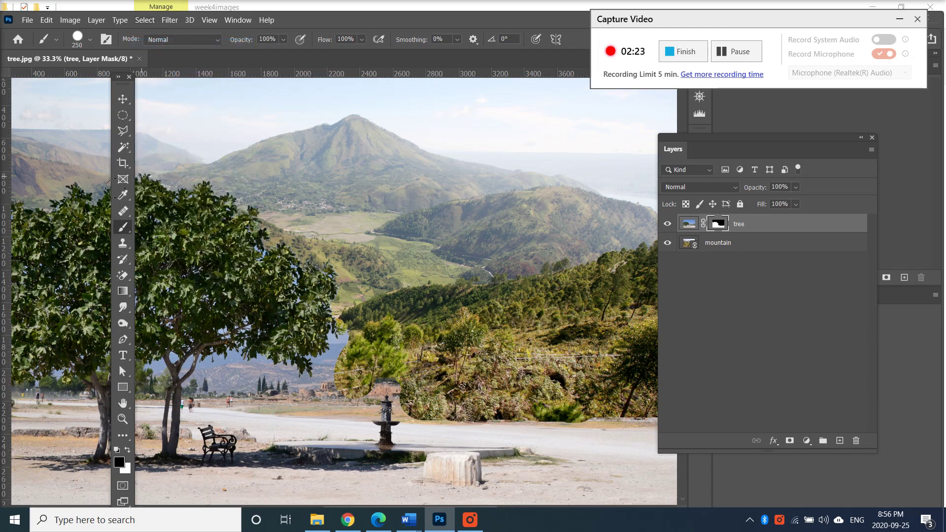
left_click(123, 146)
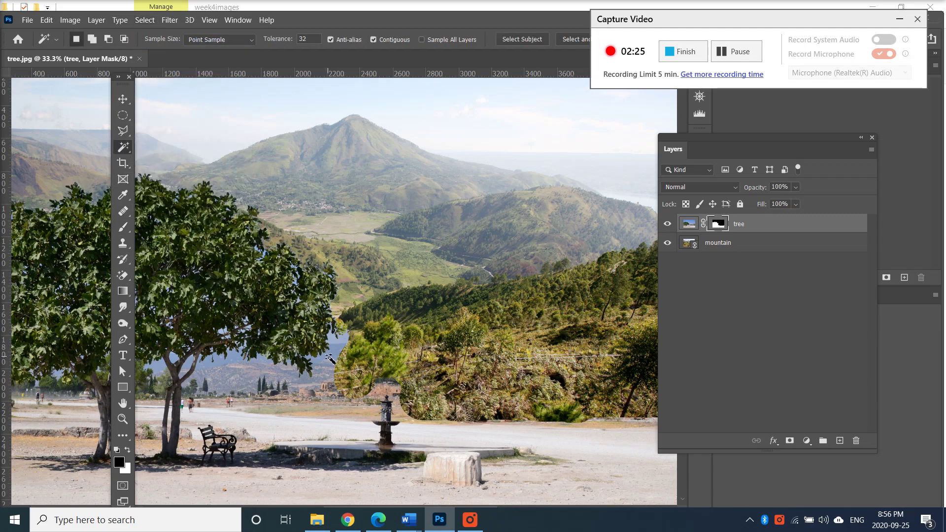
left_click(327, 357)
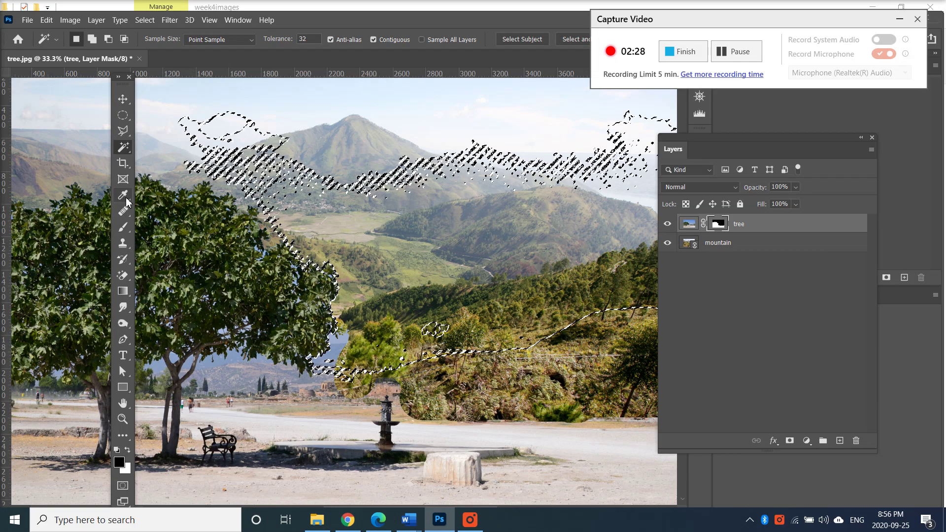
left_click(123, 227)
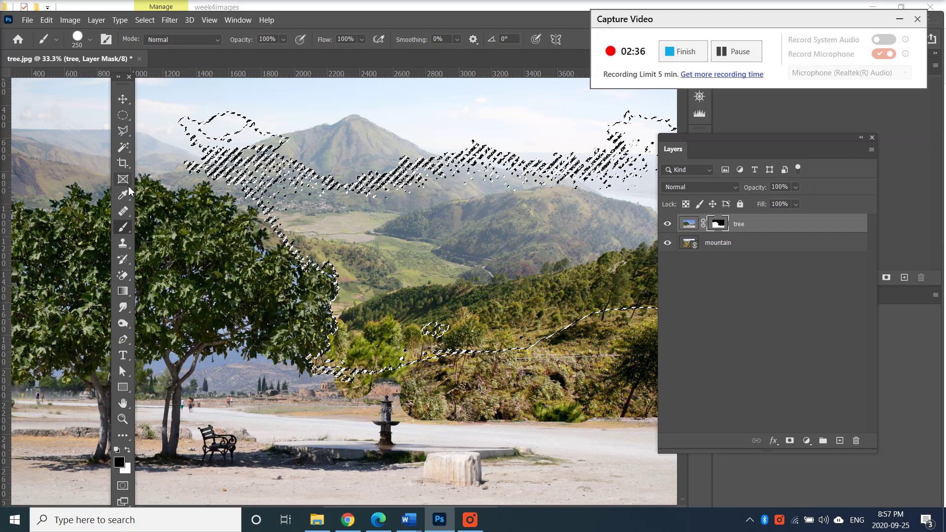
left_click(123, 147)
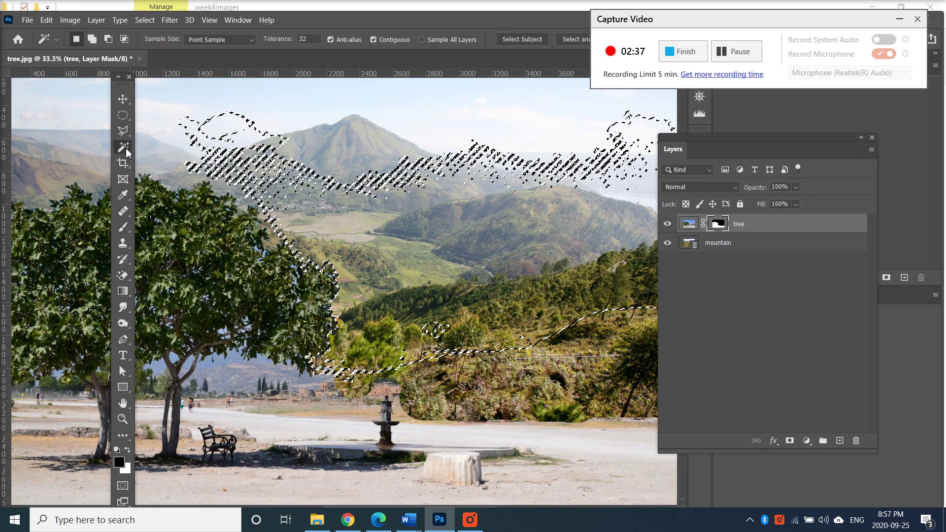
left_click(269, 369)
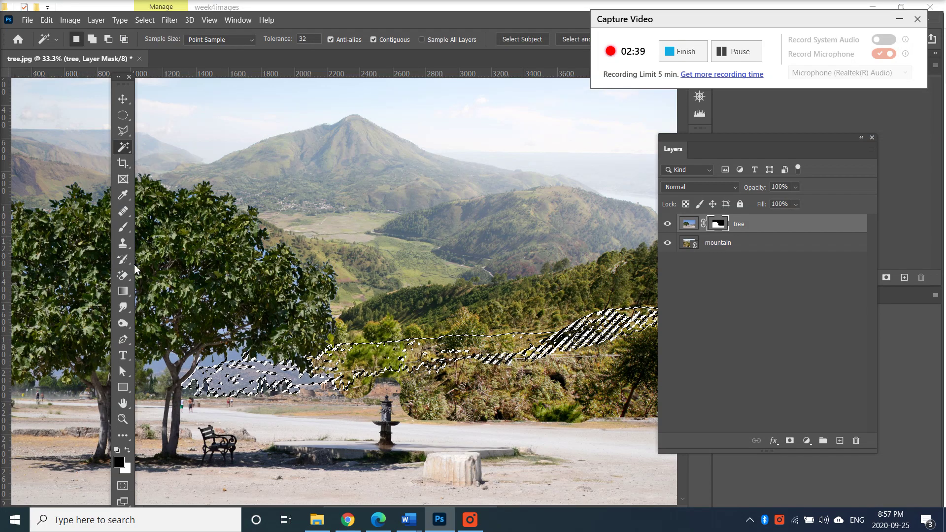
left_click(123, 227)
left_click_drag(231, 369, 300, 377)
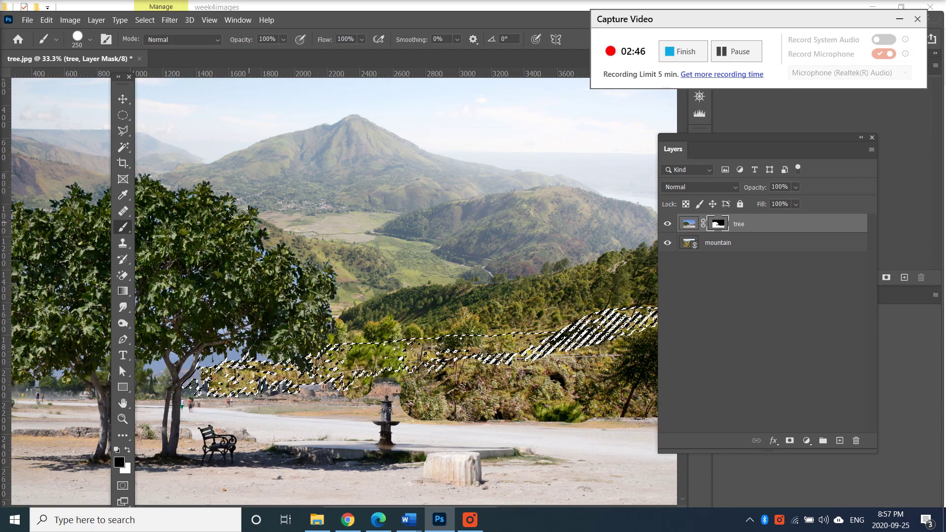
Step: Deselect and brush the mask near the lower trees and grey wall so bushes meet the road
left_click(138, 20)
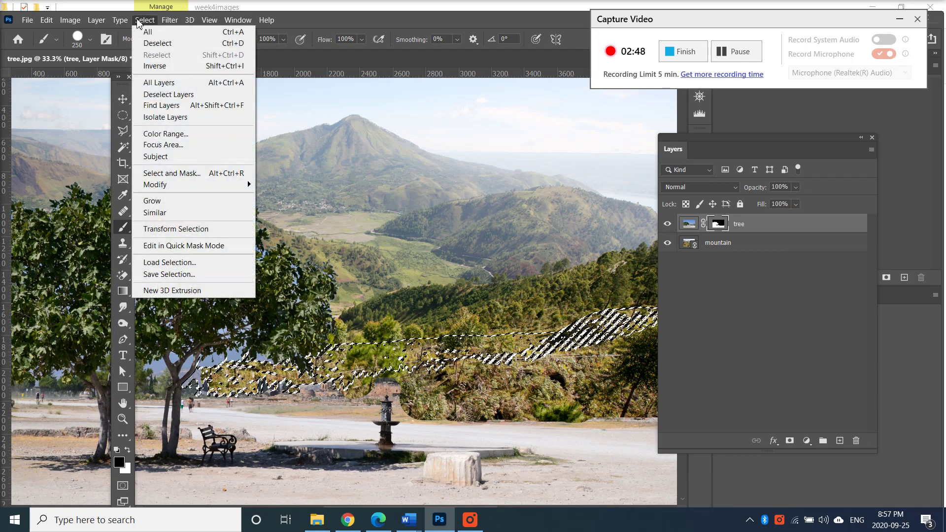
left_click(148, 44)
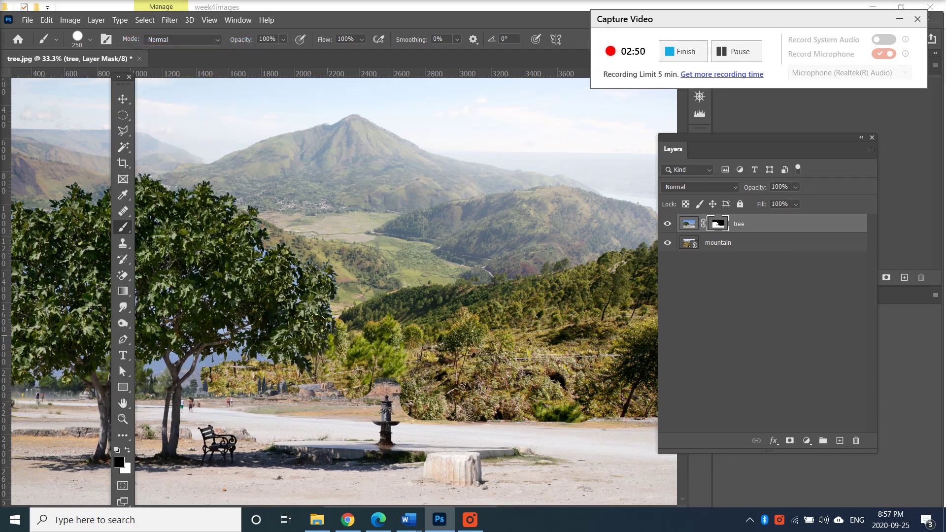
key("ctrl+plus")
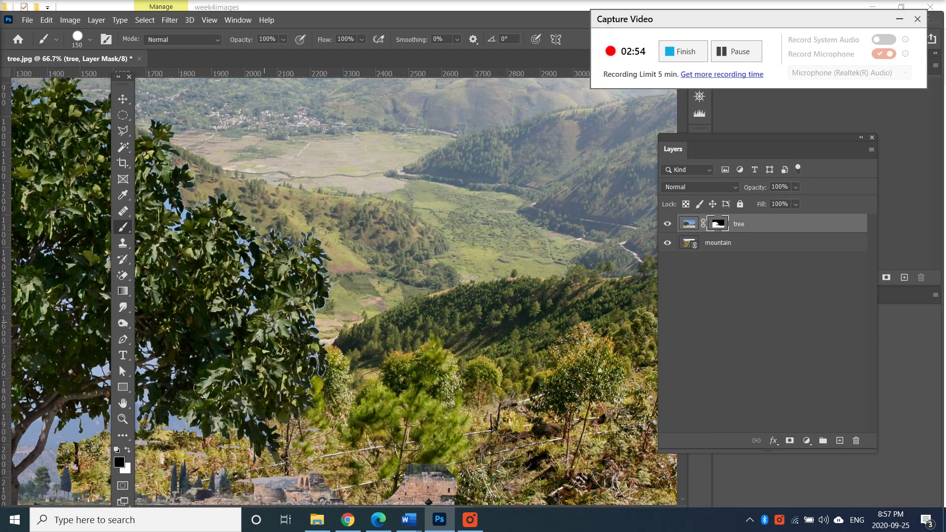
mouse_move(165, 432)
left_mouse_down()
mouse_move(182, 433)
mouse_move(178, 449)
mouse_move(216, 455)
mouse_move(197, 461)
mouse_move(350, 480)
mouse_move(476, 473)
left_mouse_up()
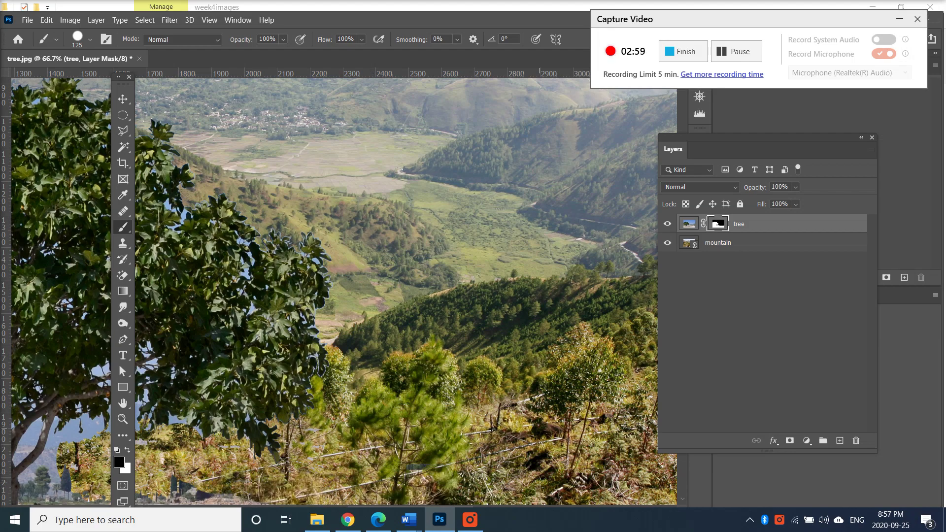
scroll(494, 421, "down", 2)
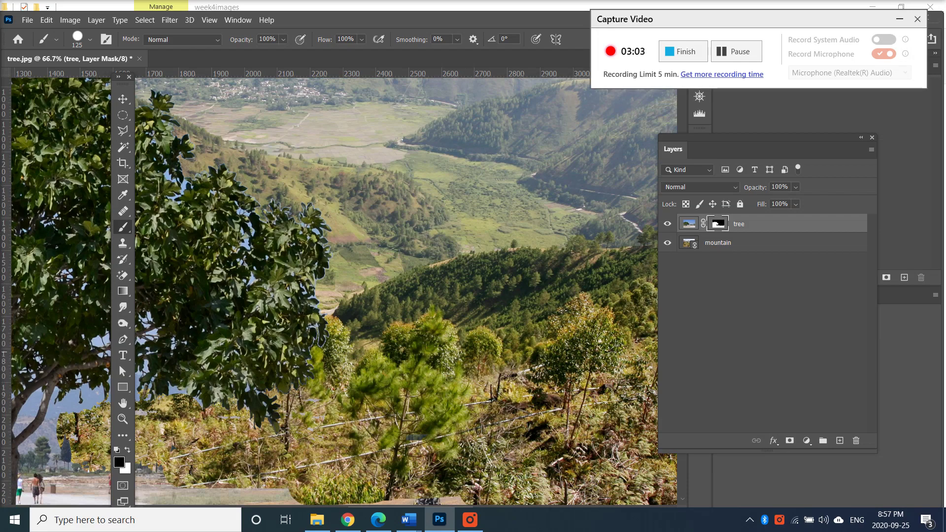
key("ctrl+z")
key("ctrl+minus")
key("ctrl+minus")
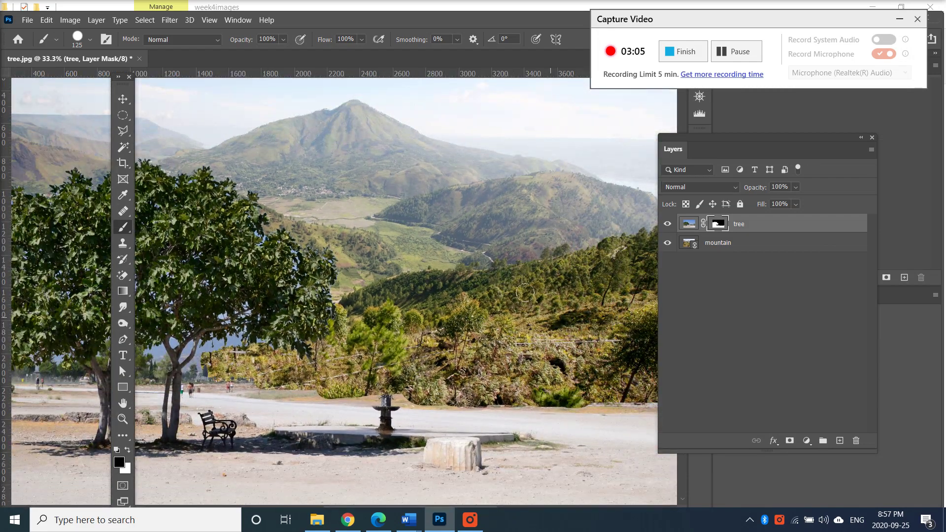
key("ctrl+minus")
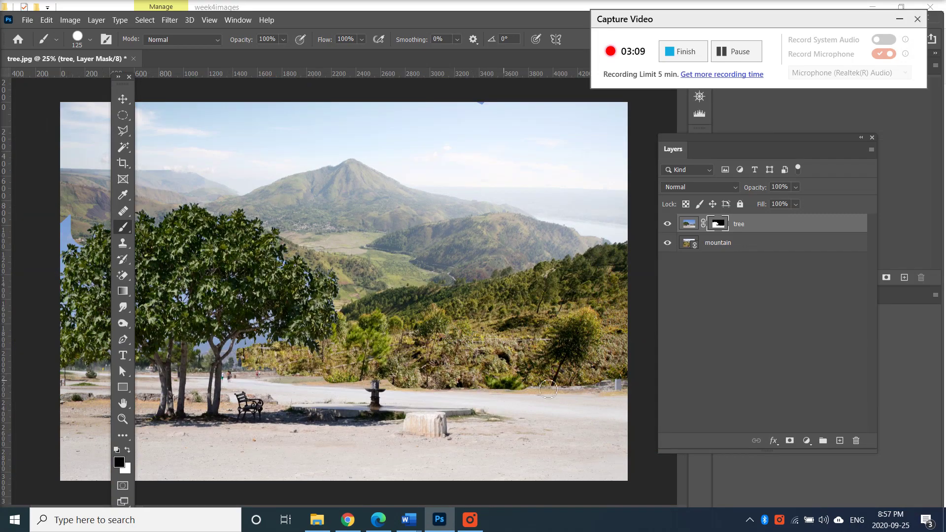
mouse_move(531, 384)
left_mouse_down()
mouse_move(624, 380)
mouse_move(531, 385)
left_mouse_up()
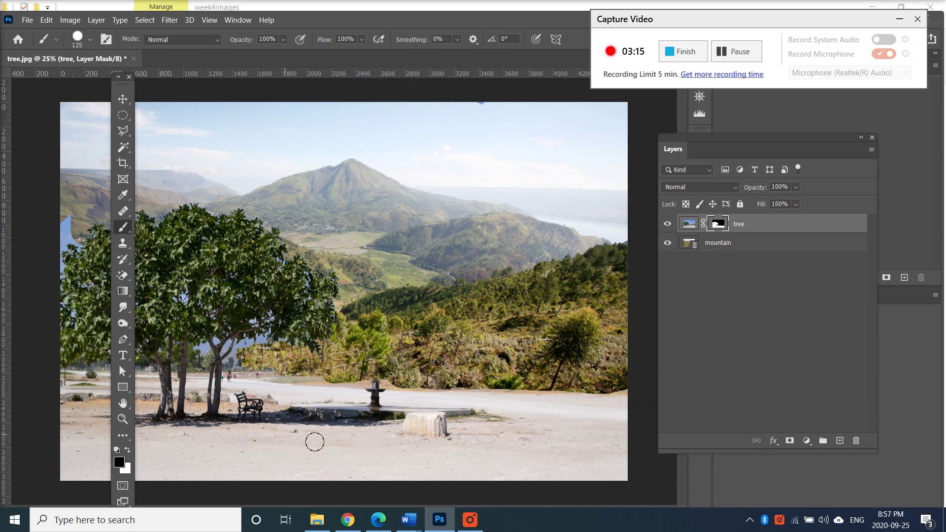
Step: In a new browser tab, search 'google images' and show image results
left_click(347, 519)
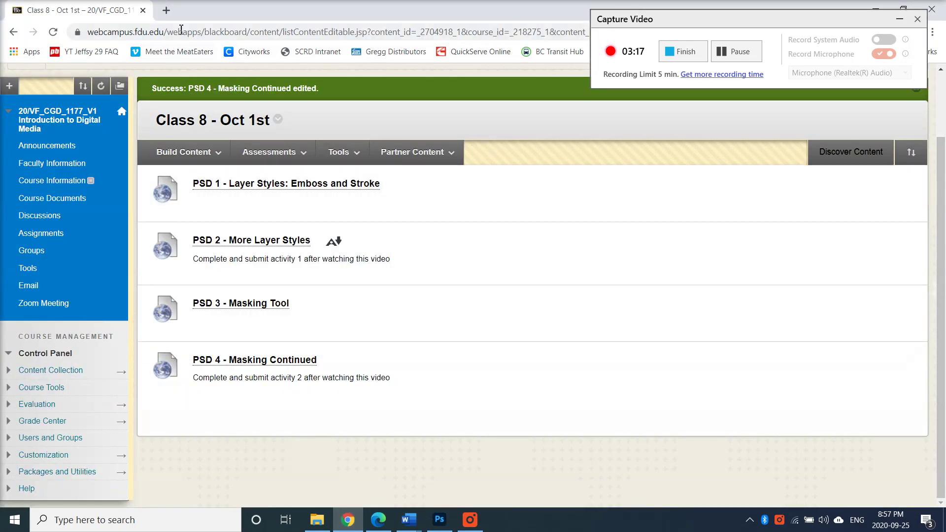
left_click(166, 10)
type("google")
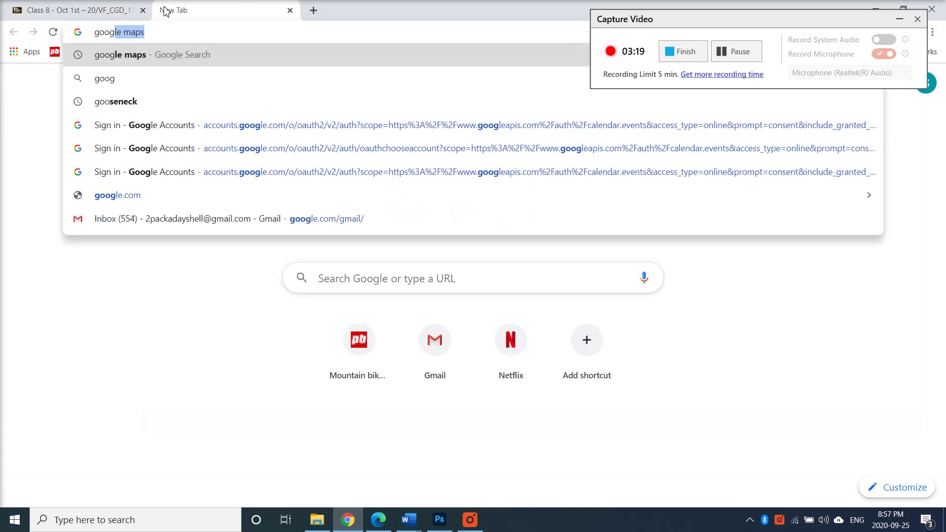
type("images")
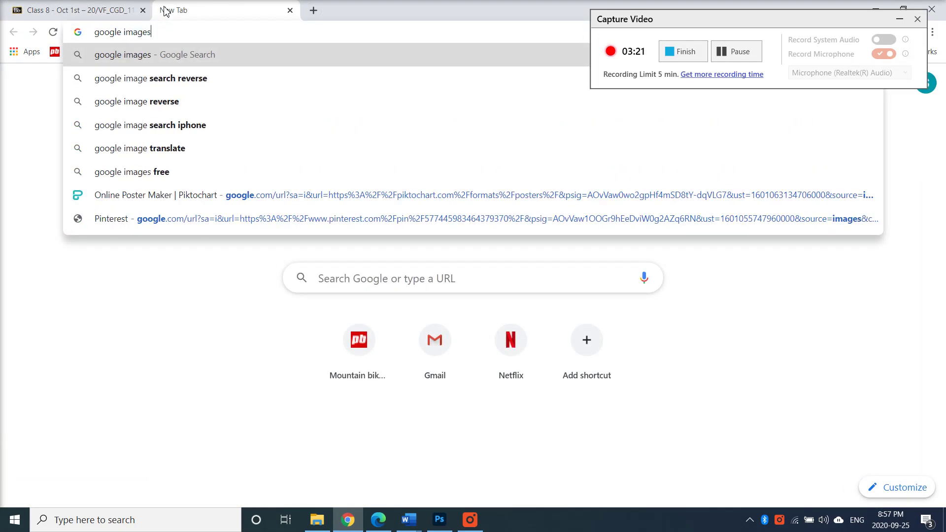
key("Return")
left_click(173, 129)
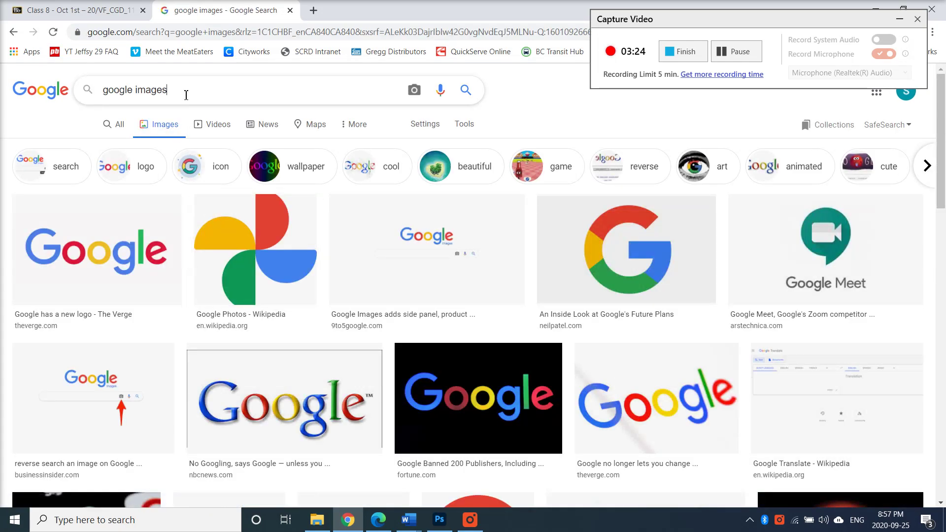
Step: Search images for giraffe and open the Giraffe female product page
left_click_drag(186, 94, 101, 91)
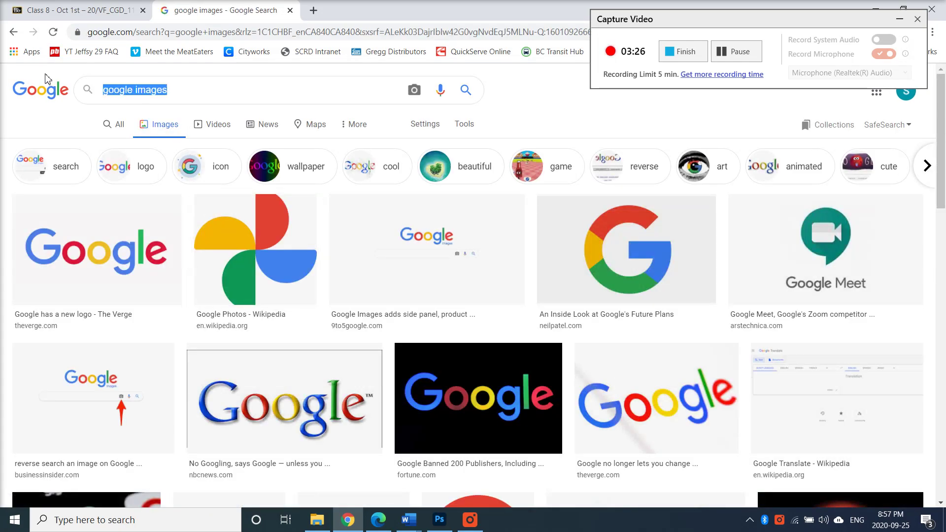
type("gira")
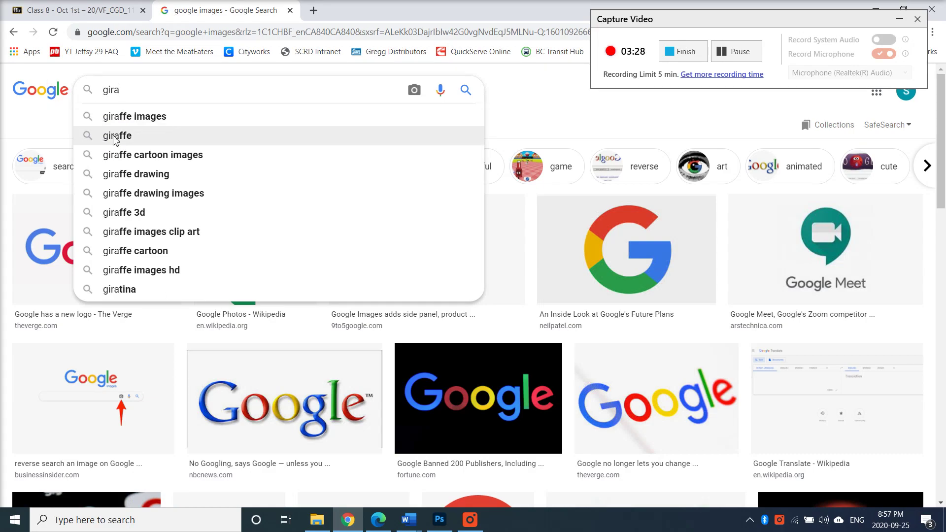
left_click(114, 138)
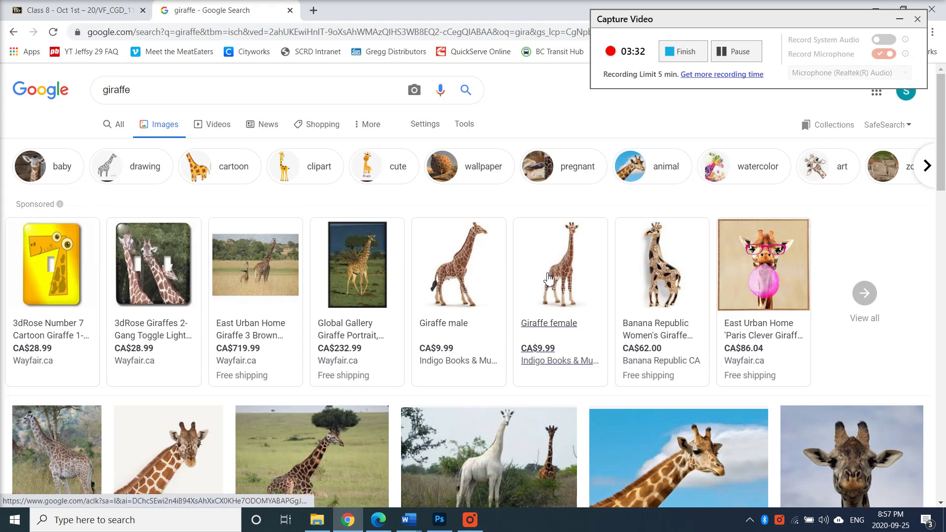
mouse_move(550, 279)
scroll(555, 277, "down", 3)
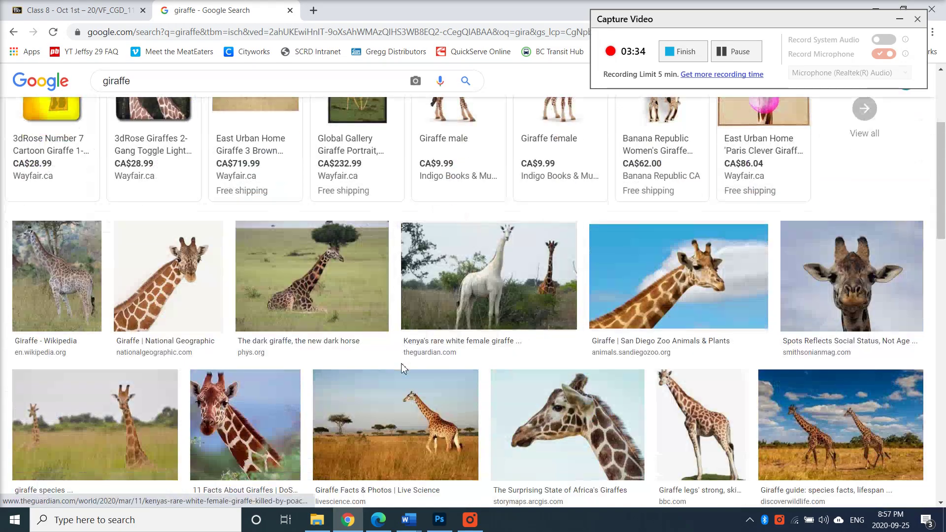
scroll(572, 201, "up", 1)
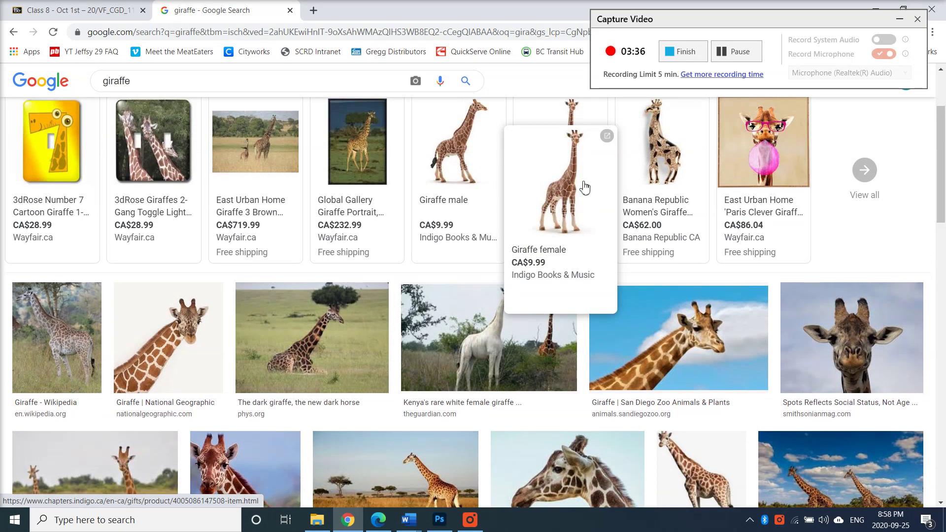
left_click(574, 177)
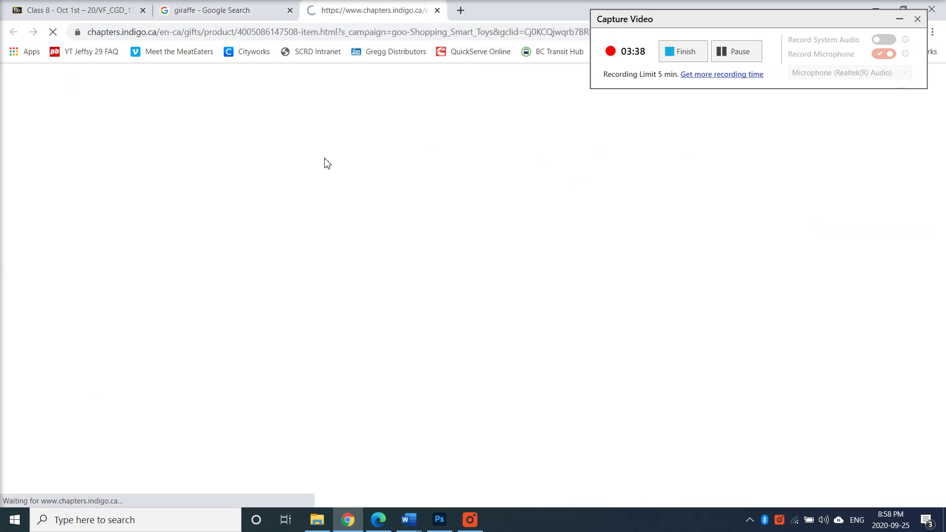
Step: Return to the giraffe results and apply the 'baby' refinement chip
left_click(247, 16)
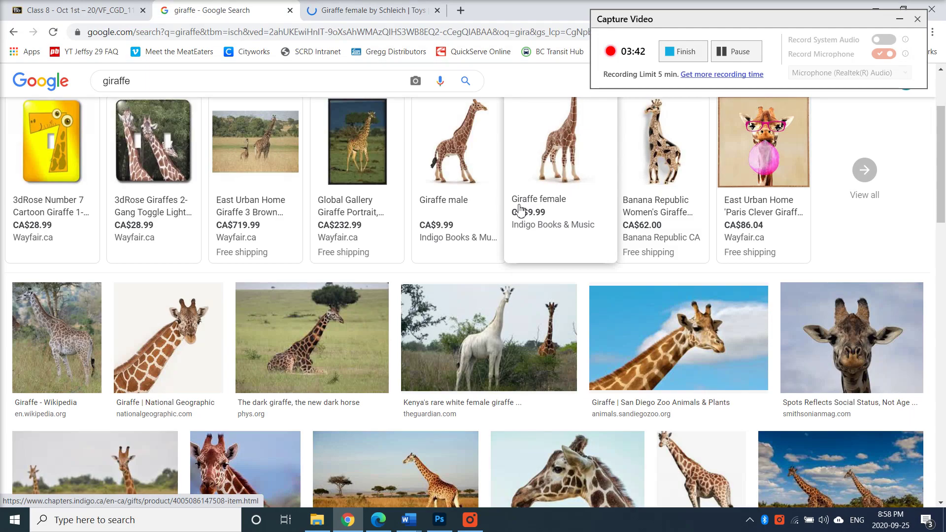
scroll(519, 211, "up", 2)
scroll(520, 211, "down", 1)
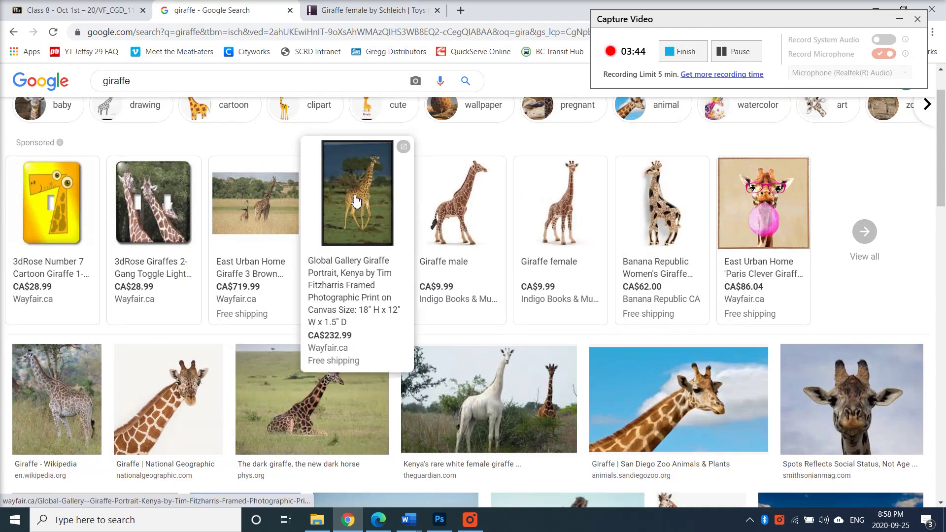
scroll(347, 202, "up", 1)
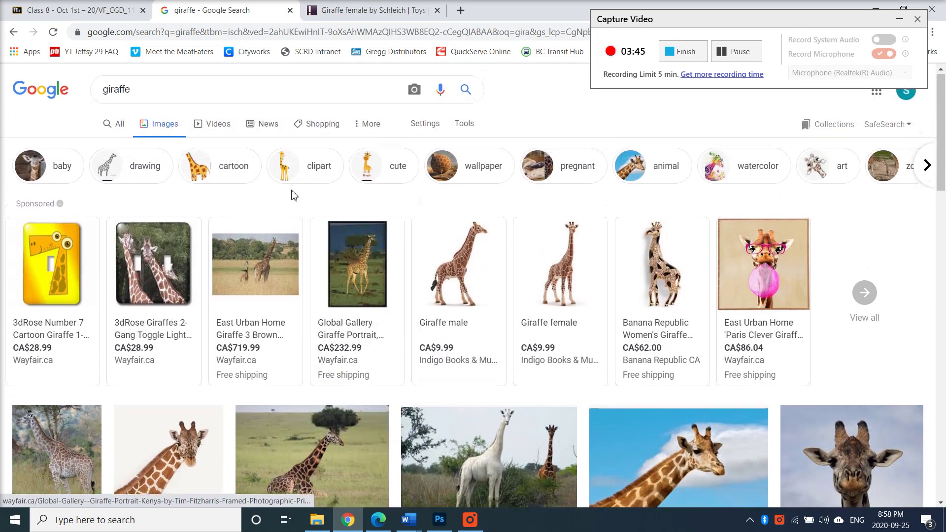
left_click(62, 170)
scroll(404, 325, "down", 3)
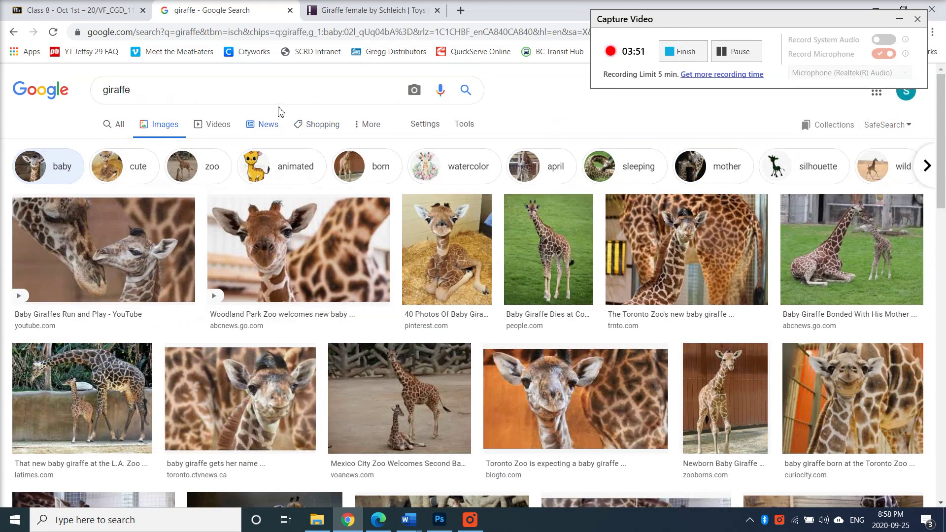
Step: Search images for elephant and filter the results to transparent
double_click(116, 89)
type("elep")
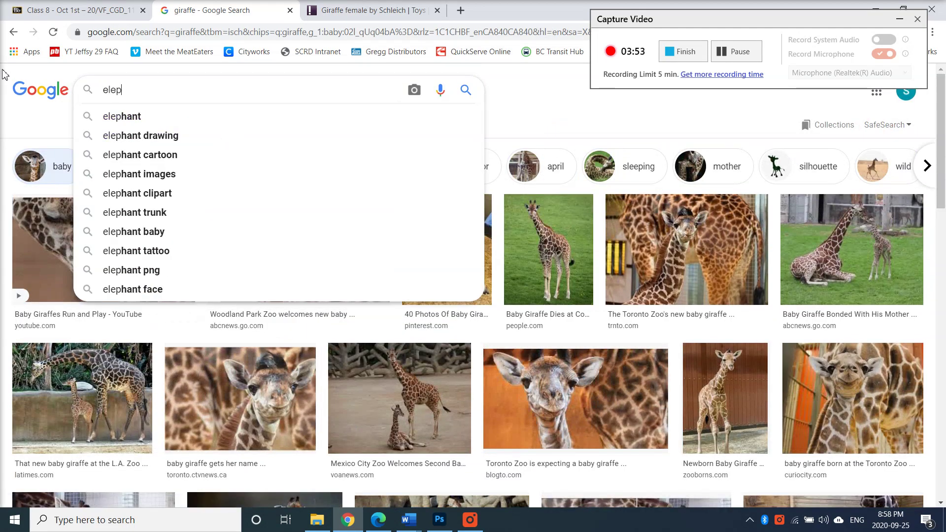
left_click(127, 119)
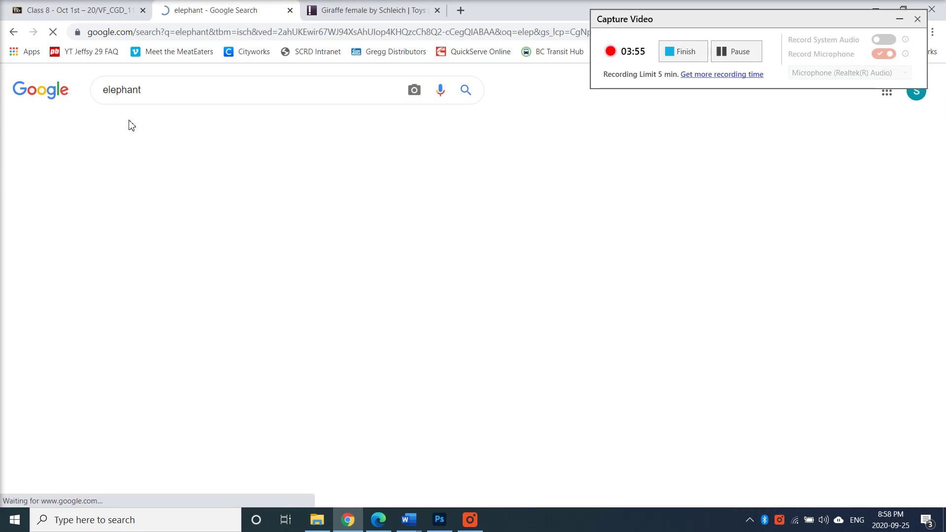
scroll(548, 275, "down", 4)
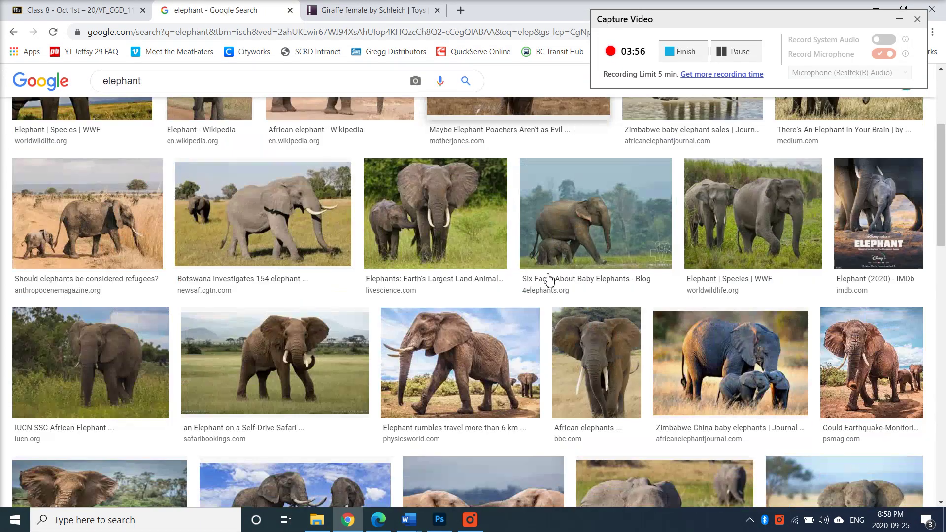
scroll(549, 276, "down", 4)
scroll(551, 276, "up", 7)
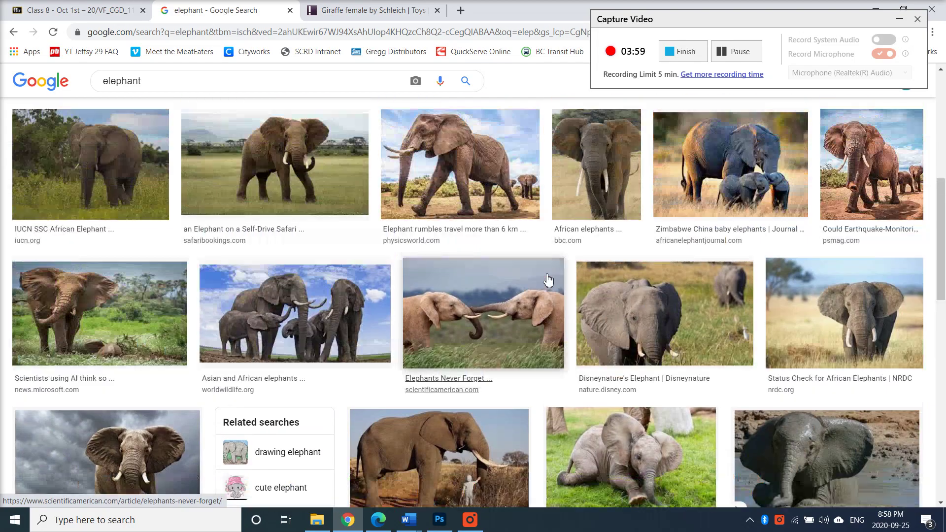
scroll(313, 202, "up", 3)
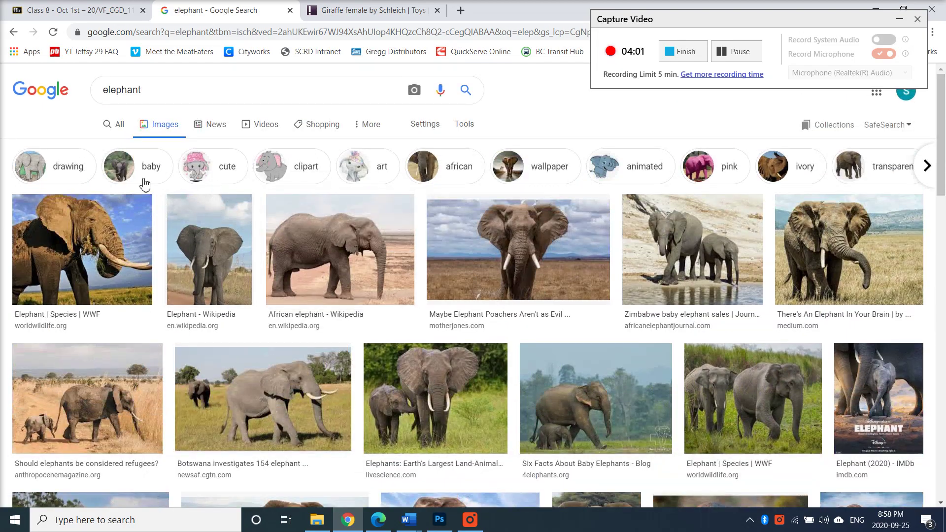
left_click(882, 167)
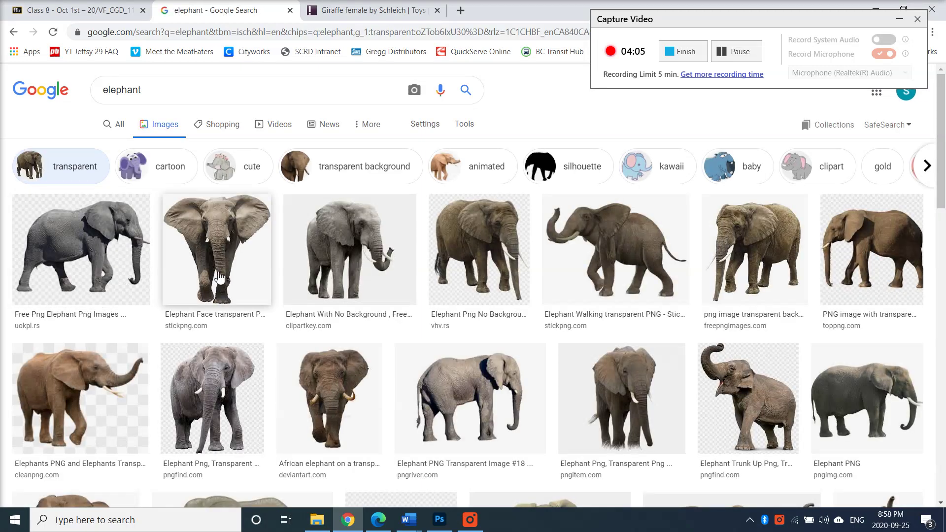
Step: Save a transparent elephant image into week4images, then return to Photoshop
left_click(350, 267)
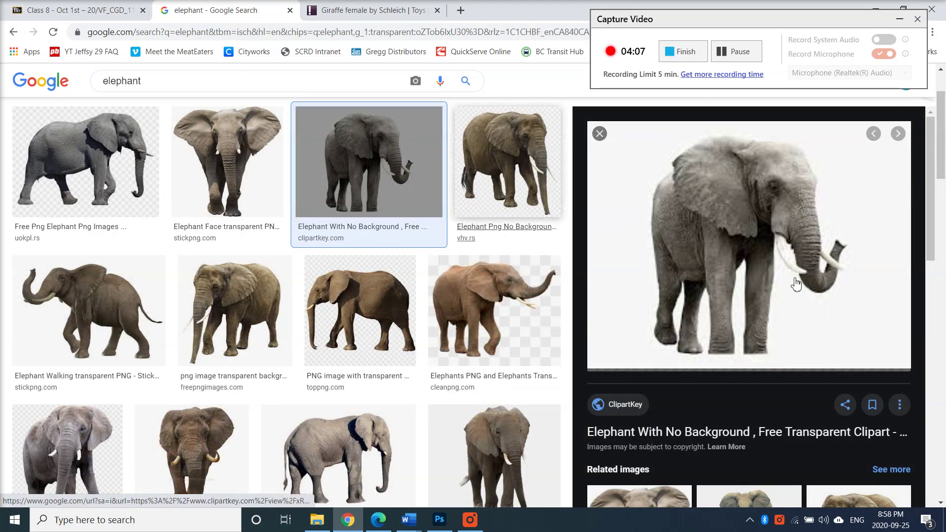
right_click(749, 278)
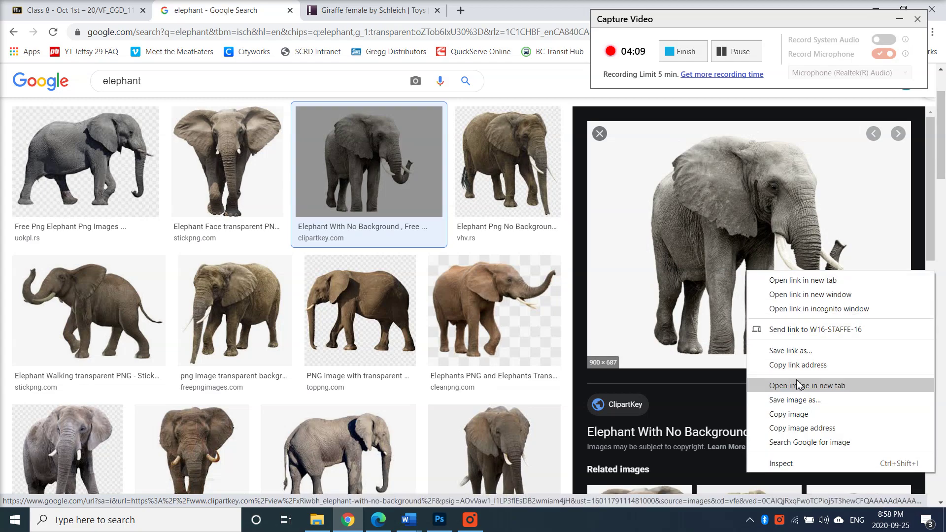
left_click(801, 397)
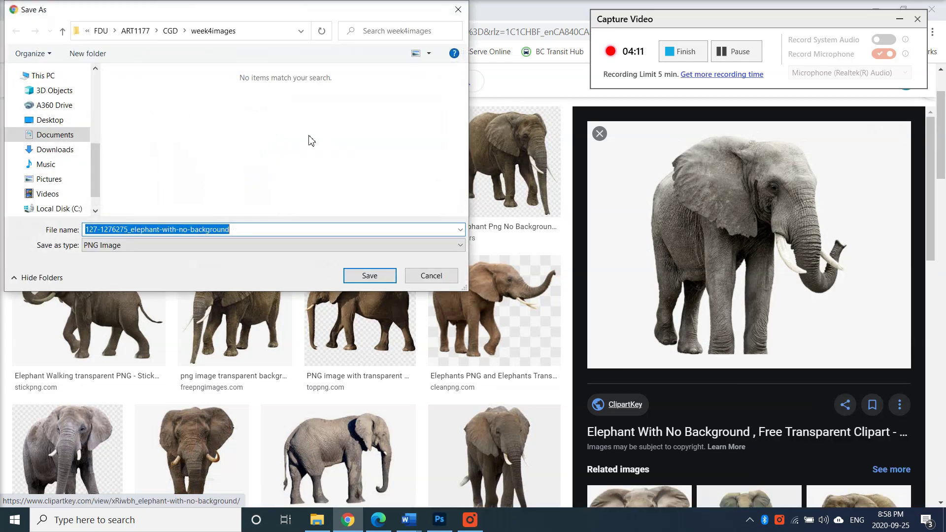
left_click(368, 276)
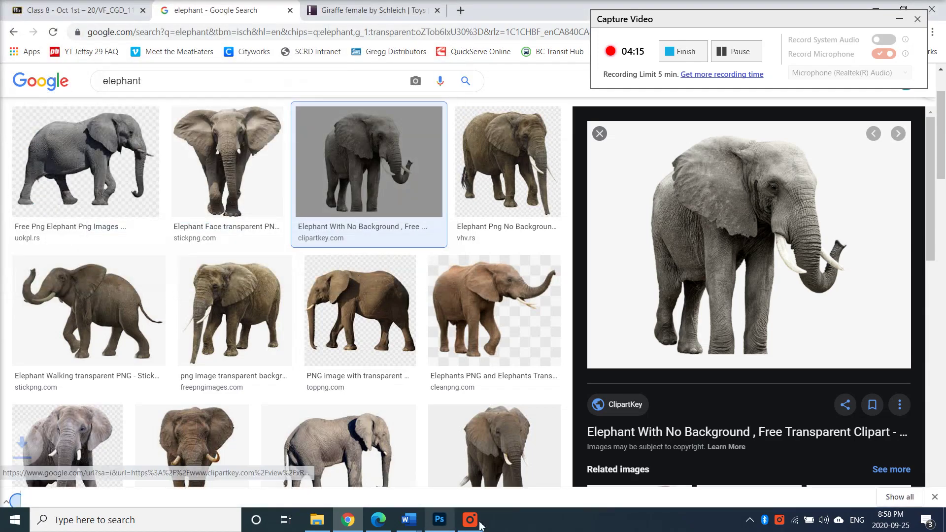
left_click(439, 519)
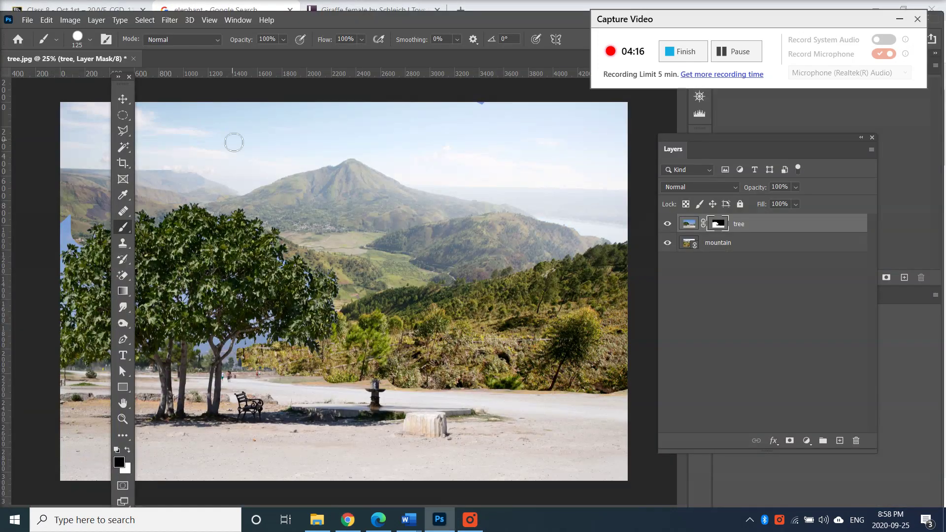
Step: Place the saved elephant image into the composite as a linked layer
left_click(29, 22)
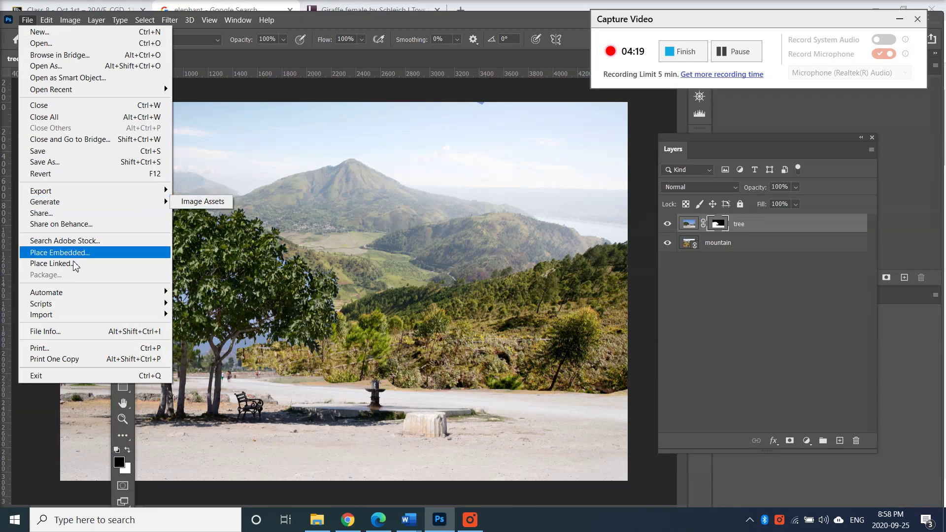
left_click(93, 264)
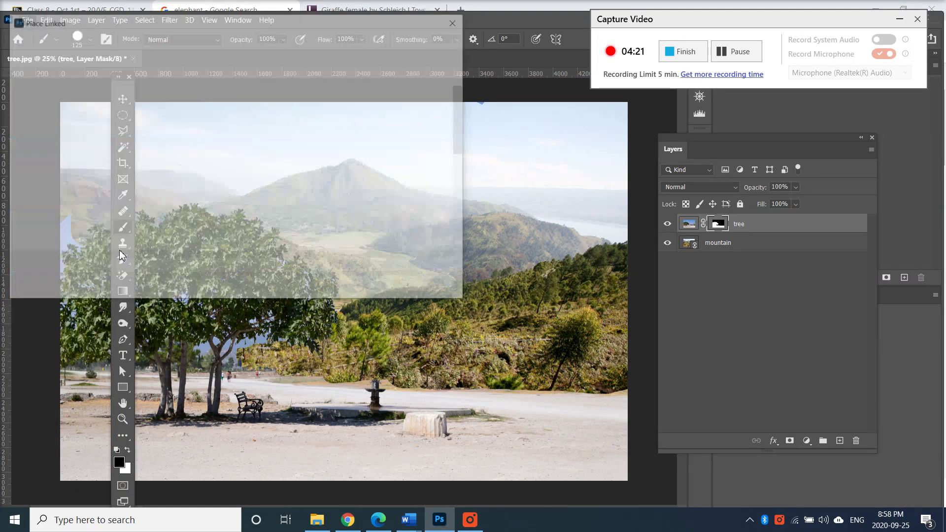
left_click(144, 121)
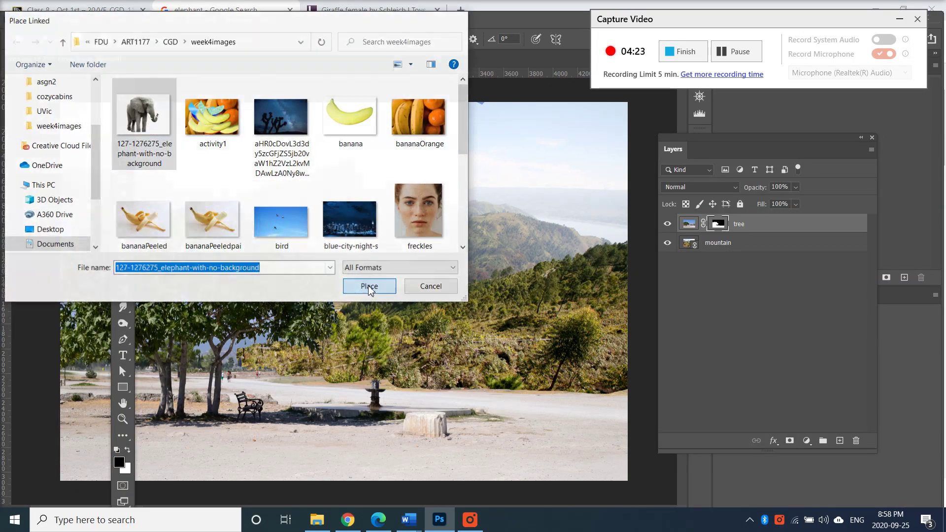
left_click(368, 287)
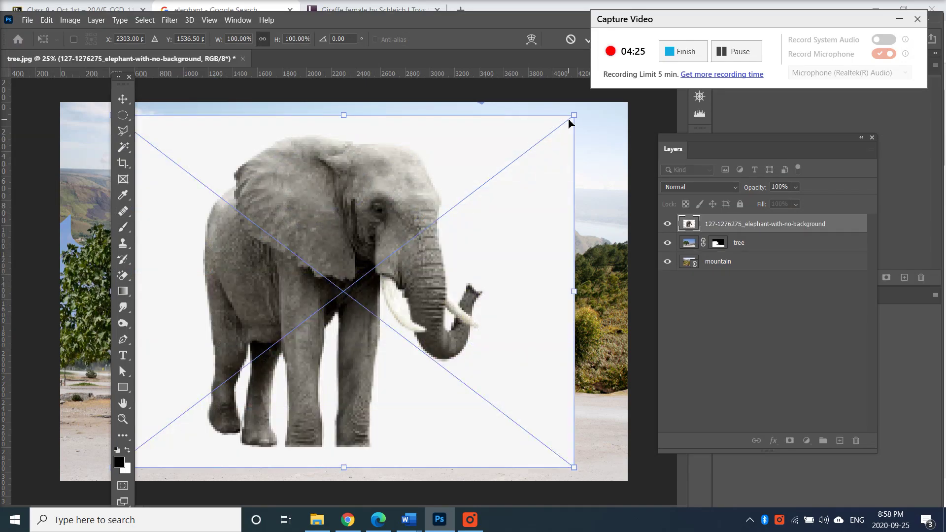
Step: Scale the elephant down to about 38% and position it on the right hillside
left_click_drag(575, 116, 286, 334)
mouse_move(246, 388)
left_mouse_down()
mouse_move(496, 327)
mouse_move(544, 299)
mouse_move(524, 326)
left_mouse_up()
key("Return")
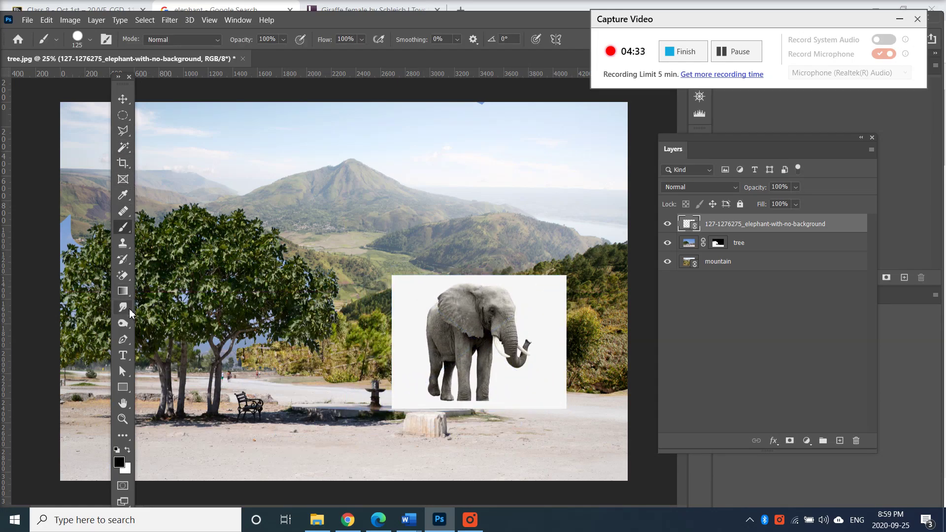
Step: Rasterize the elephant layer, Magic Erase its white background, then select the mountain layer
left_click(122, 274)
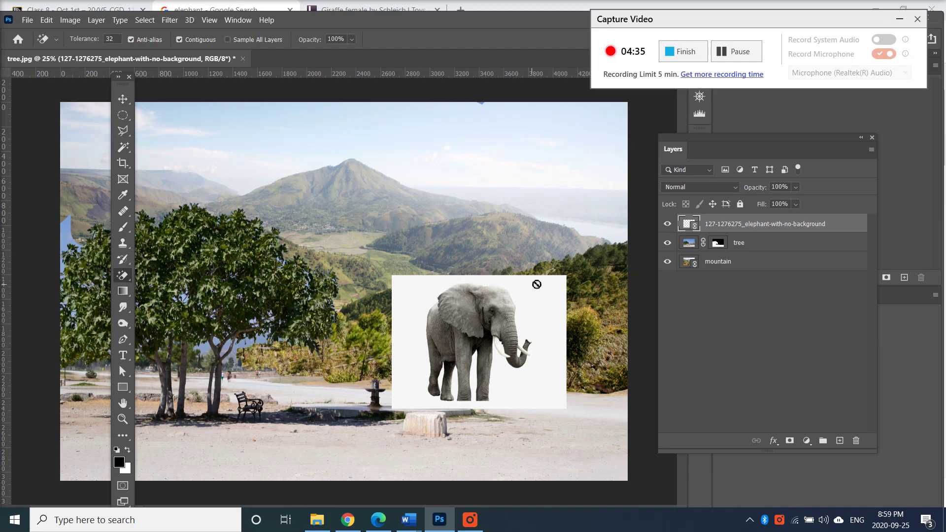
left_click(530, 313)
left_click(481, 216)
left_click(553, 312)
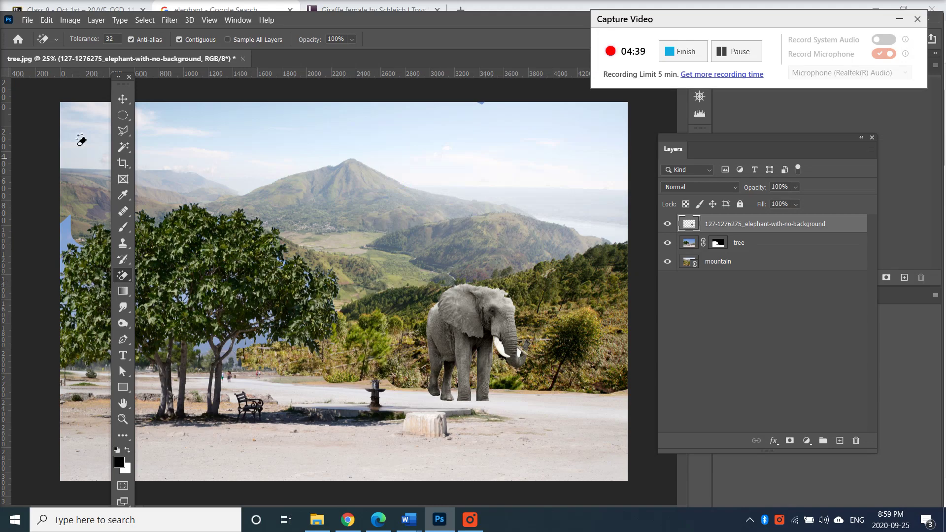
key("v")
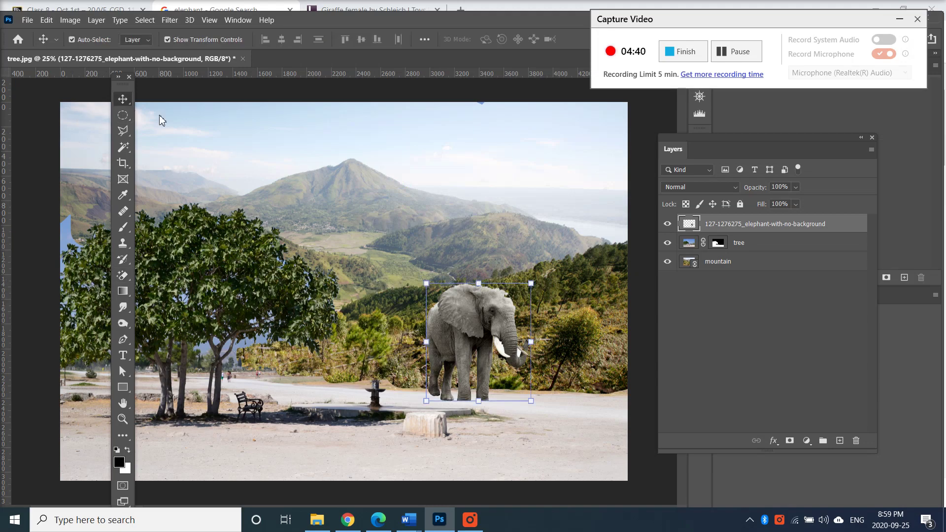
left_click(524, 266)
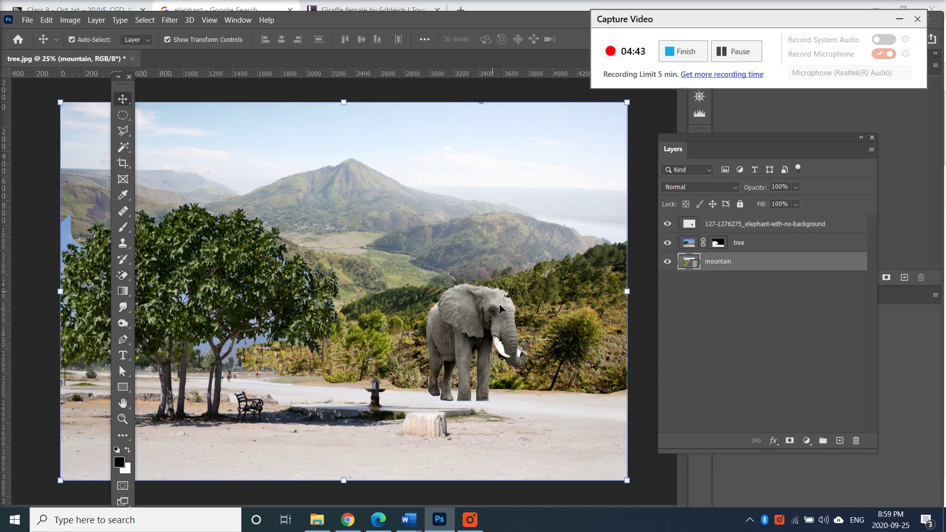